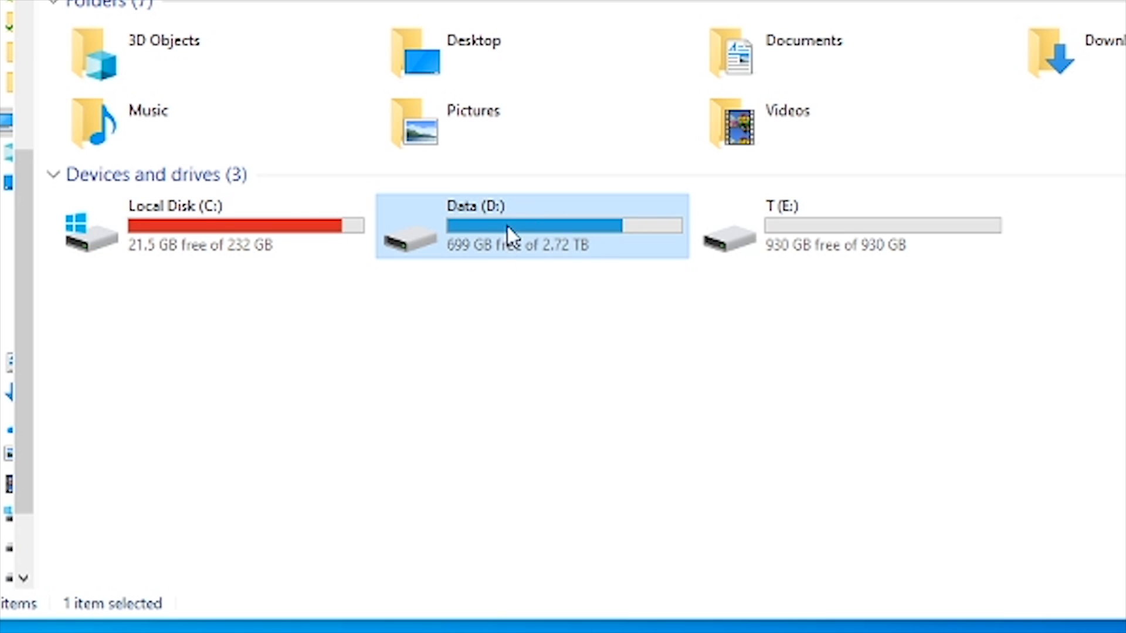
# Examine the C: drive's free space and the disk usage of the MobileSync Backup folder
pyautogui.click(257, 253)
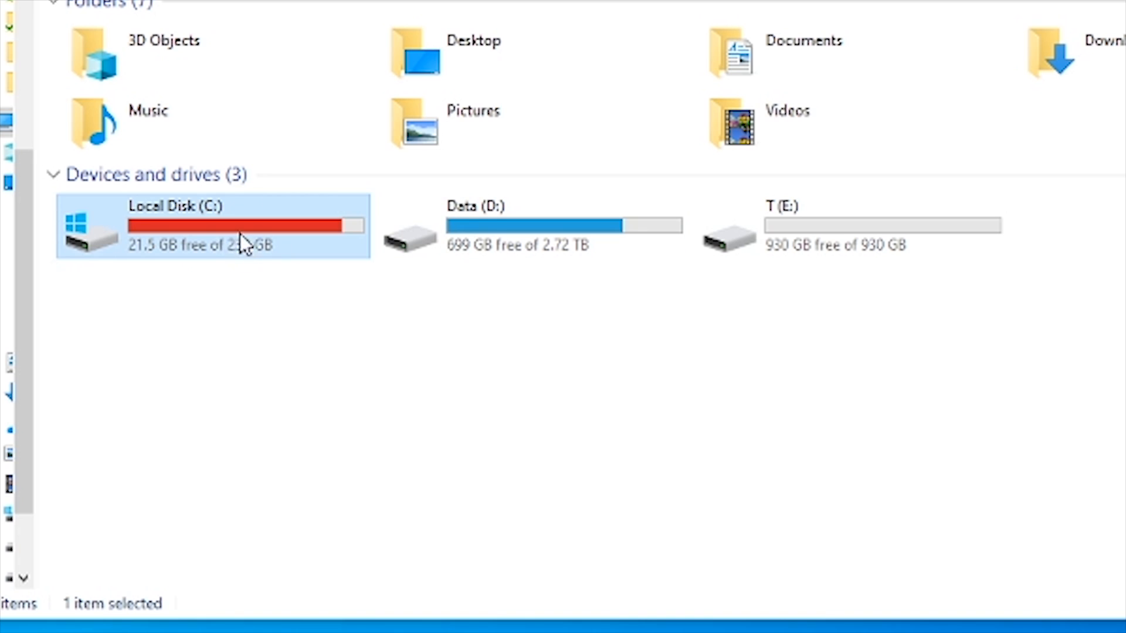
pyautogui.moveTo(257, 249)
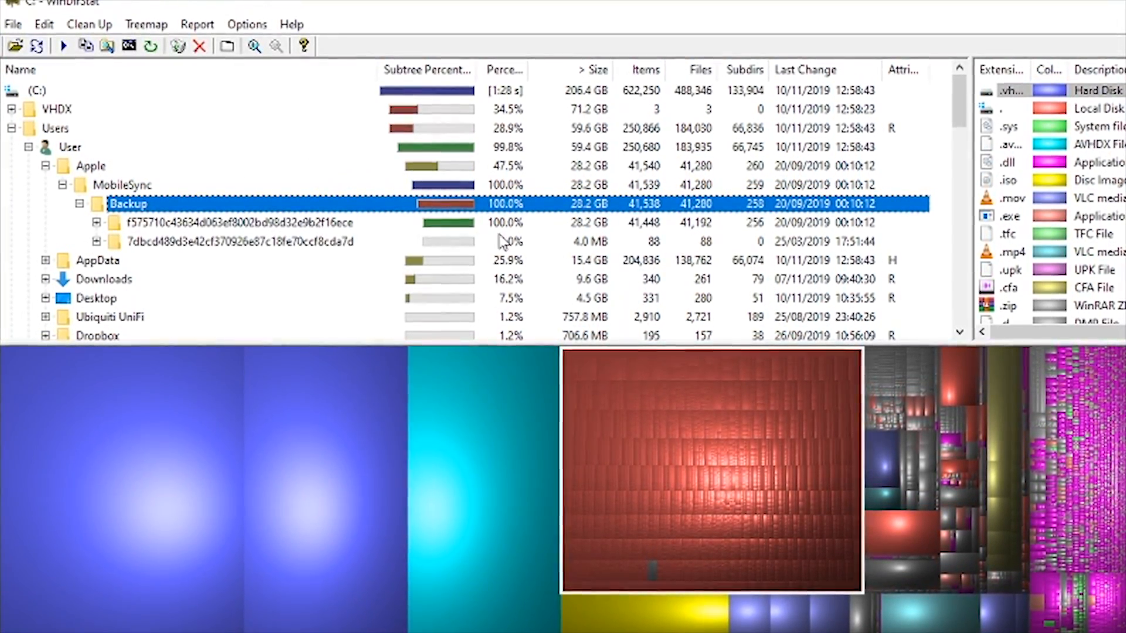
pyautogui.click(594, 227)
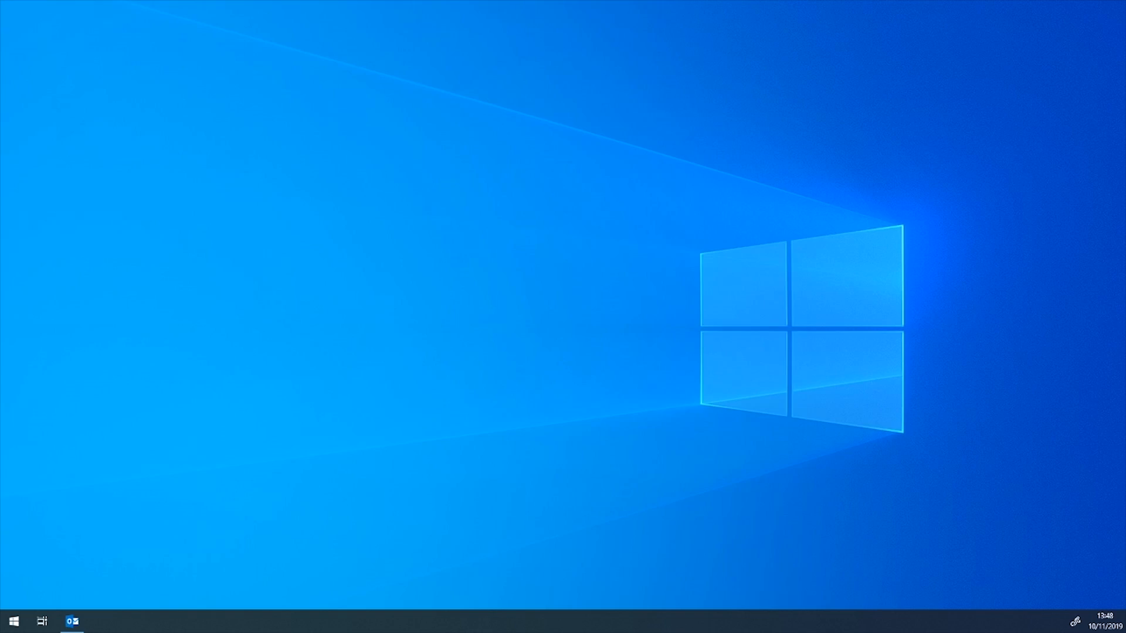
# Open a This PC window and go to the folder path %USERPROFILE%\Apple\MobileSync\Backup
pyautogui.moveTo(1125, 217); pyautogui.dragTo(534, 78)
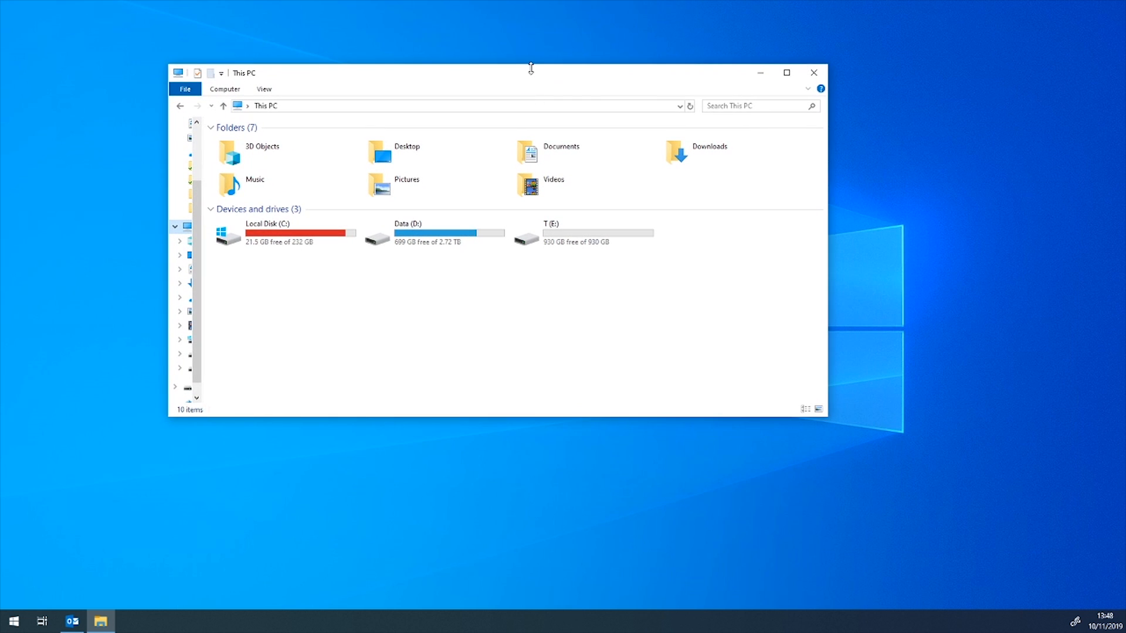
pyautogui.click(469, 107)
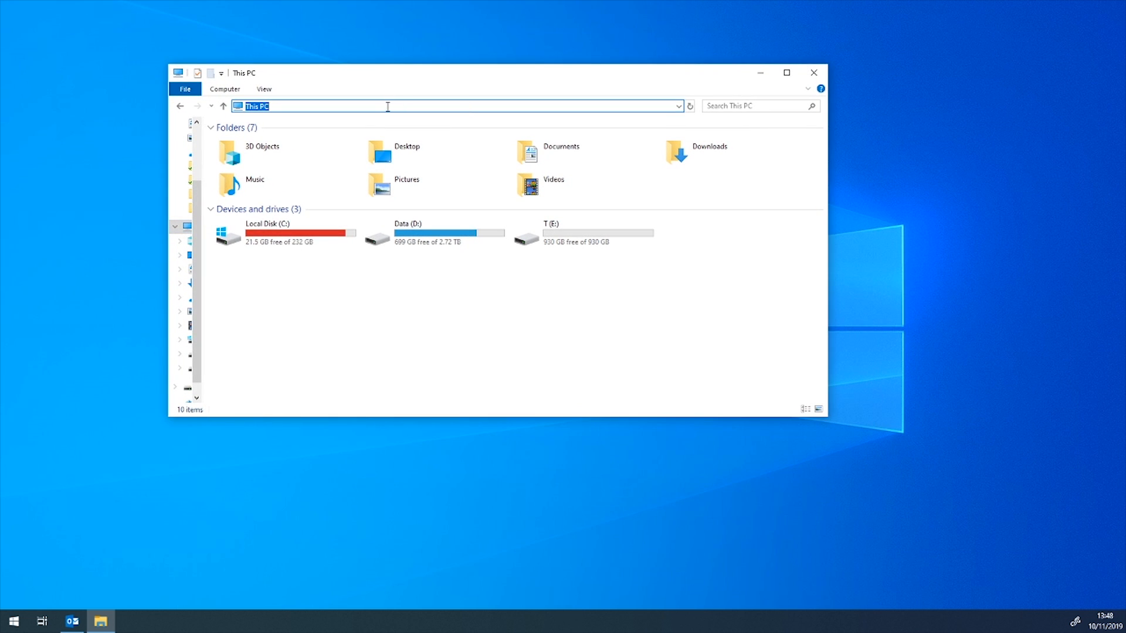
pyautogui.write('%USERPROFILE%\\Apple\\MobileSync\\Backup')
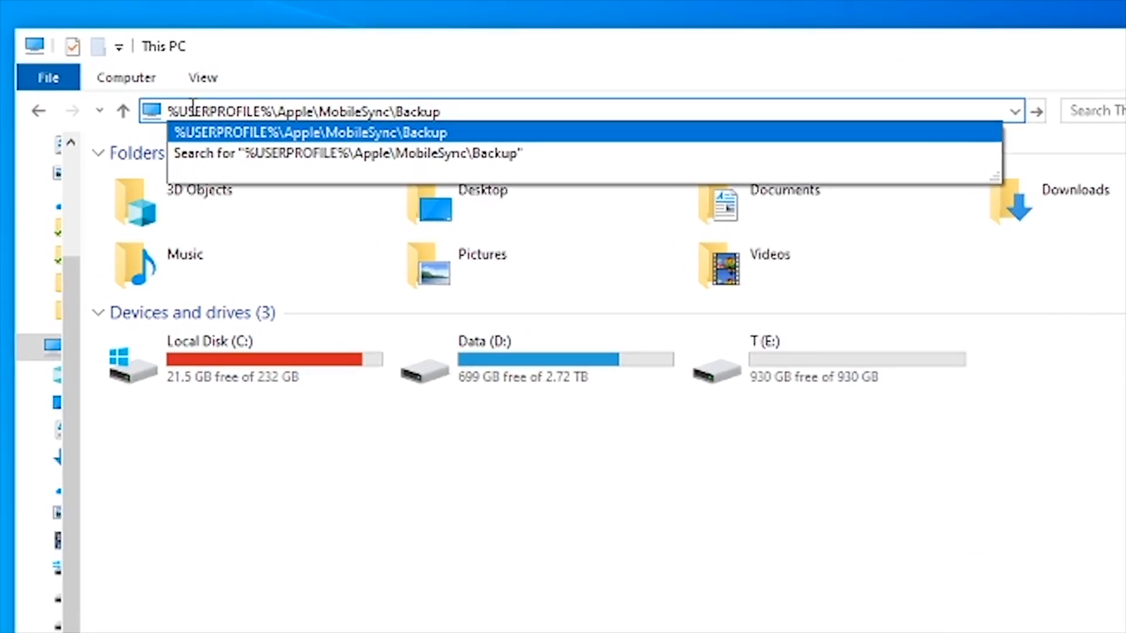
pyautogui.moveTo(255, 106); pyautogui.dragTo(316, 112)
pyautogui.click(295, 106)
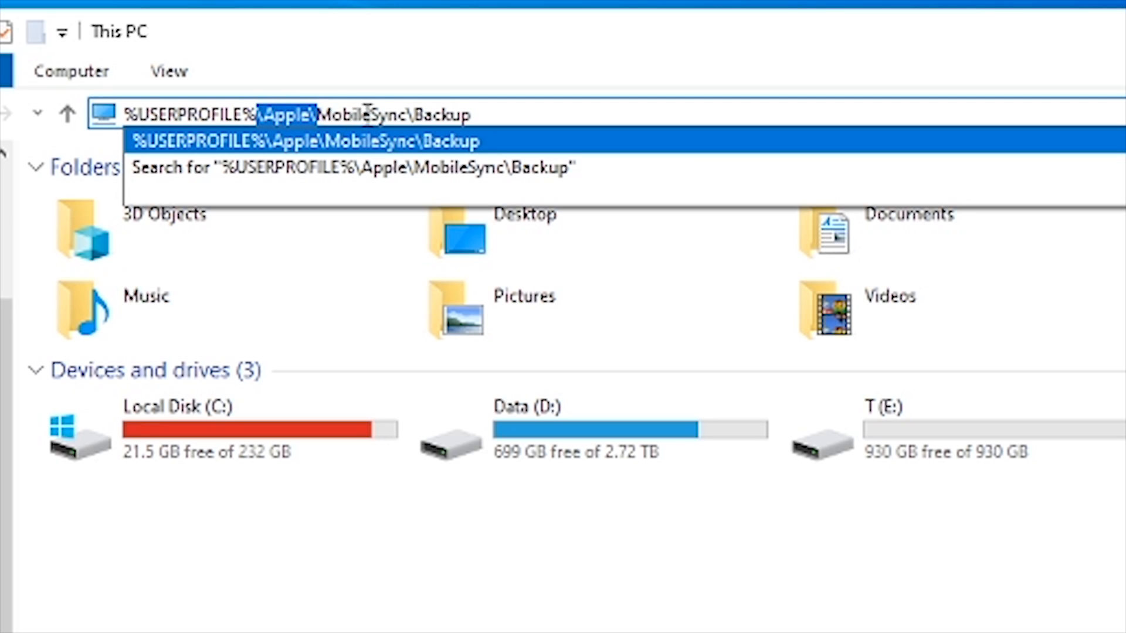
pyautogui.click(534, 118)
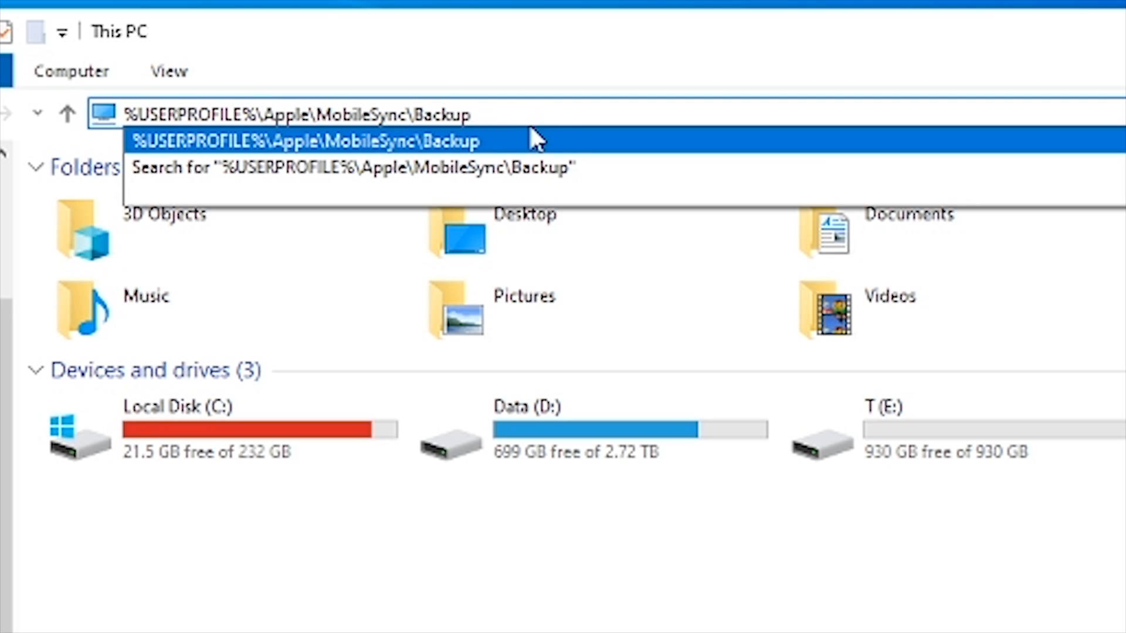
pyautogui.click(535, 140)
# Look inside the second device backup folder and return to the Backup folder
pyautogui.click(389, 200)
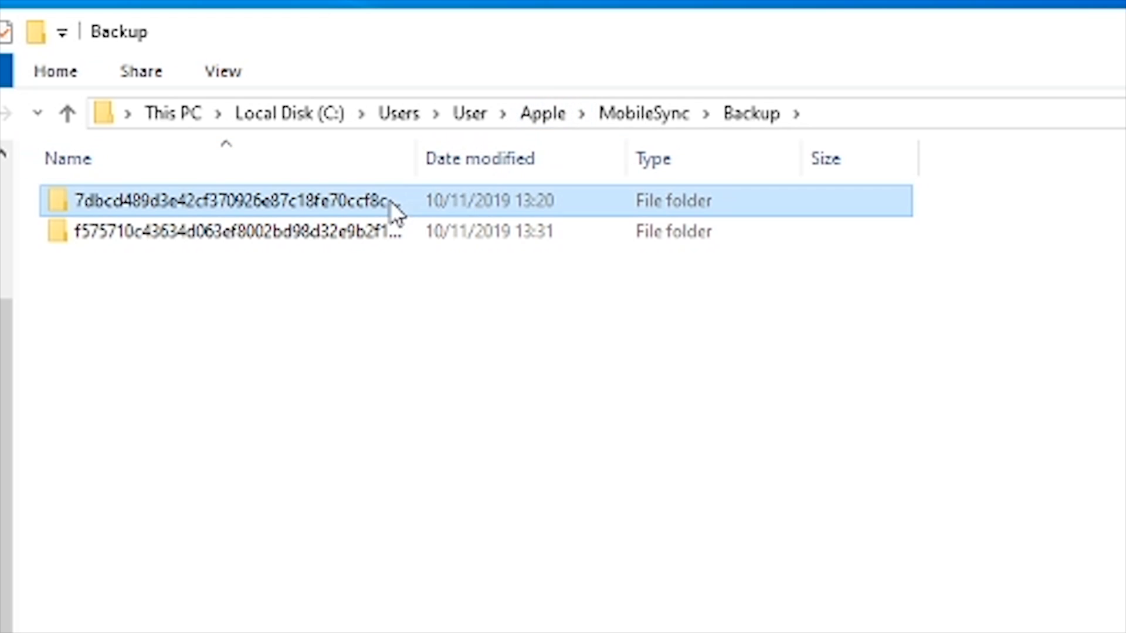
pyautogui.click(380, 226)
pyautogui.doubleClick(294, 231)
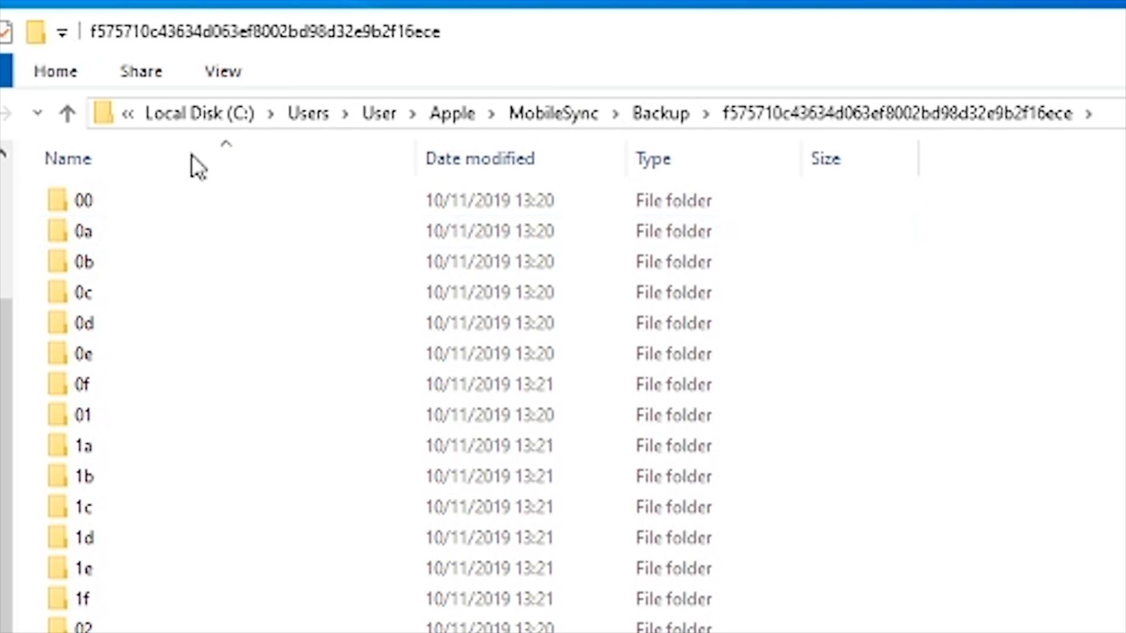
pyautogui.click(8, 115)
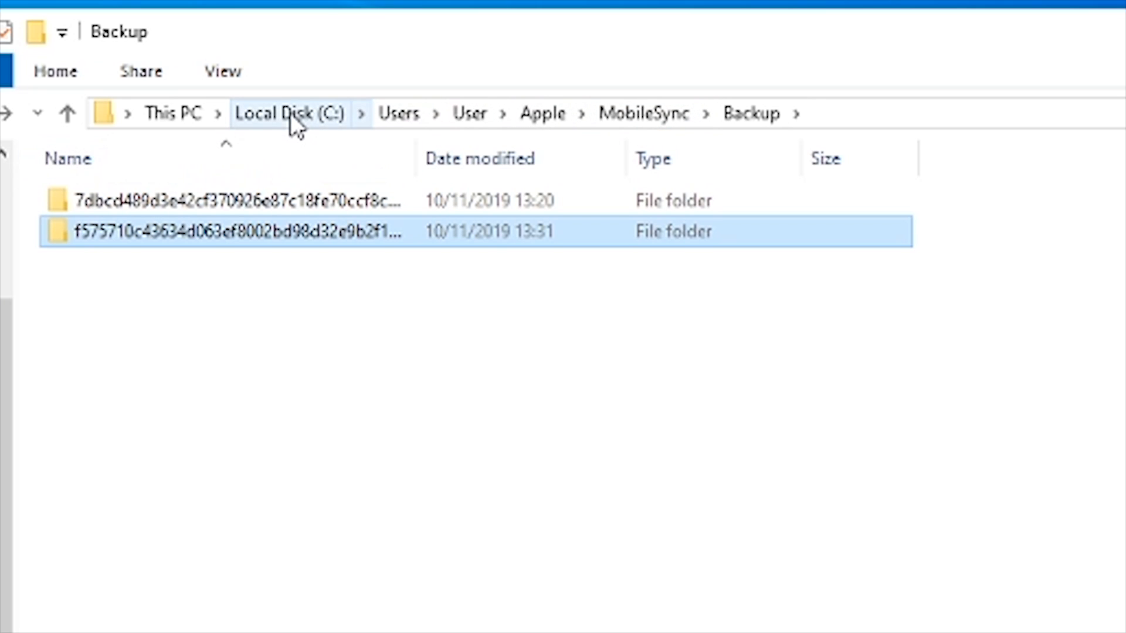
# Browse manually from This PC through Local Disk (C:), Users, User, Apple and MobileSync to the Backup folder
pyautogui.click(178, 110)
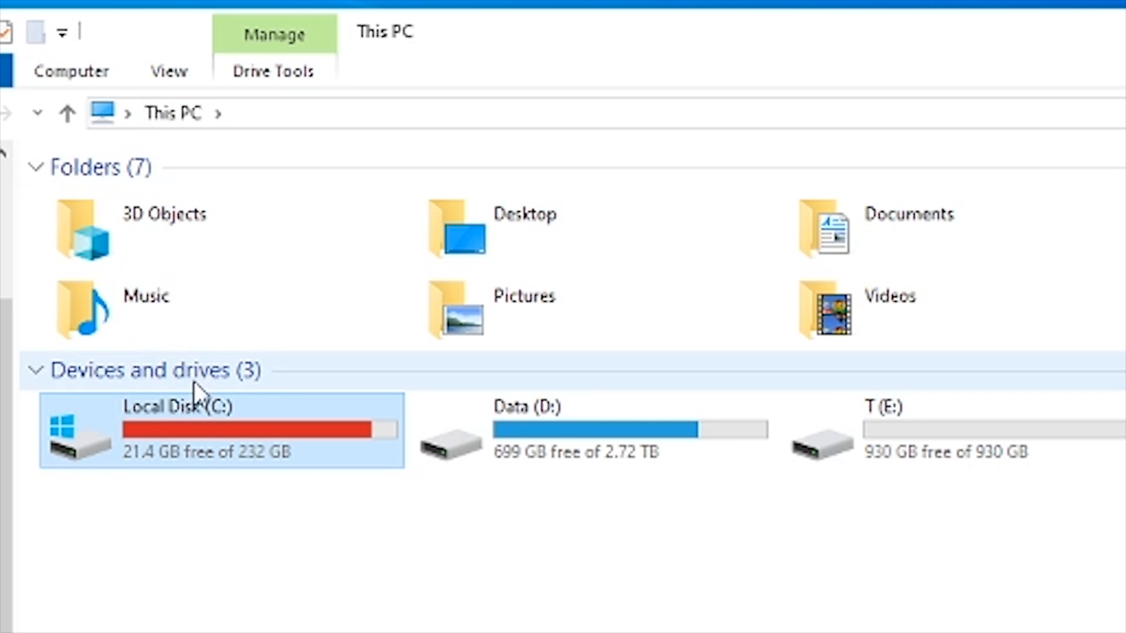
pyautogui.doubleClick(254, 439)
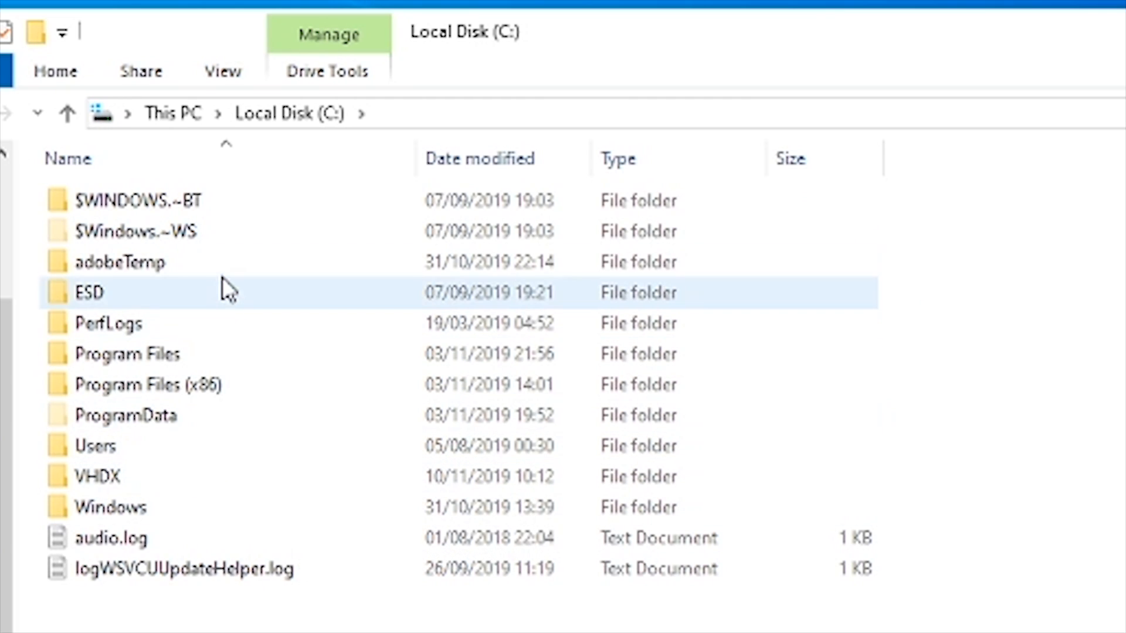
pyautogui.doubleClick(171, 434)
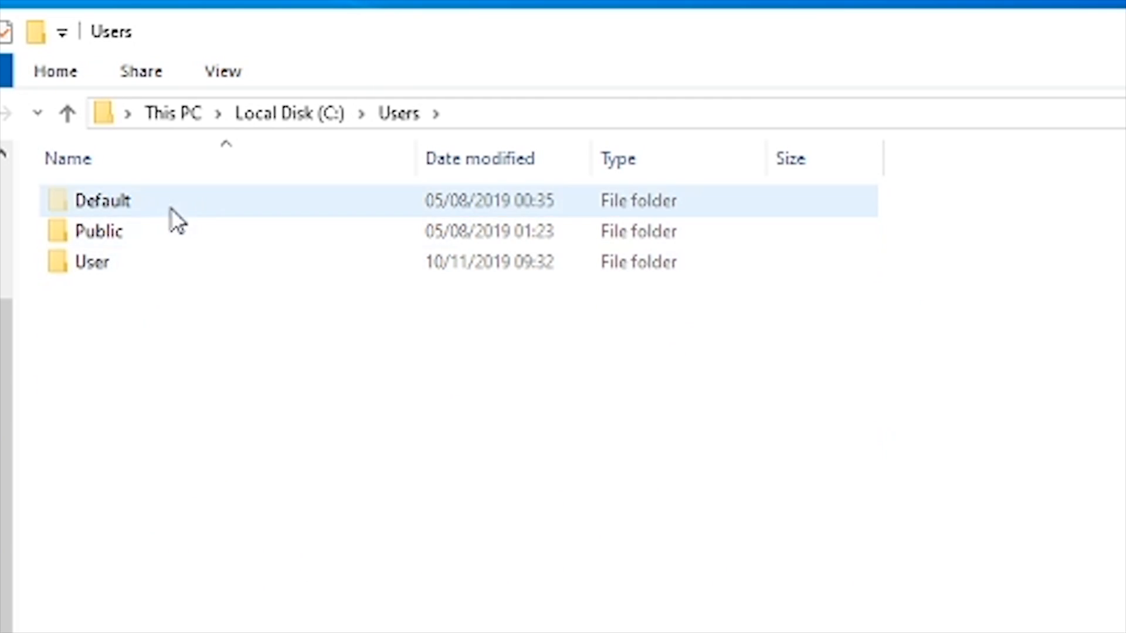
pyautogui.doubleClick(173, 262)
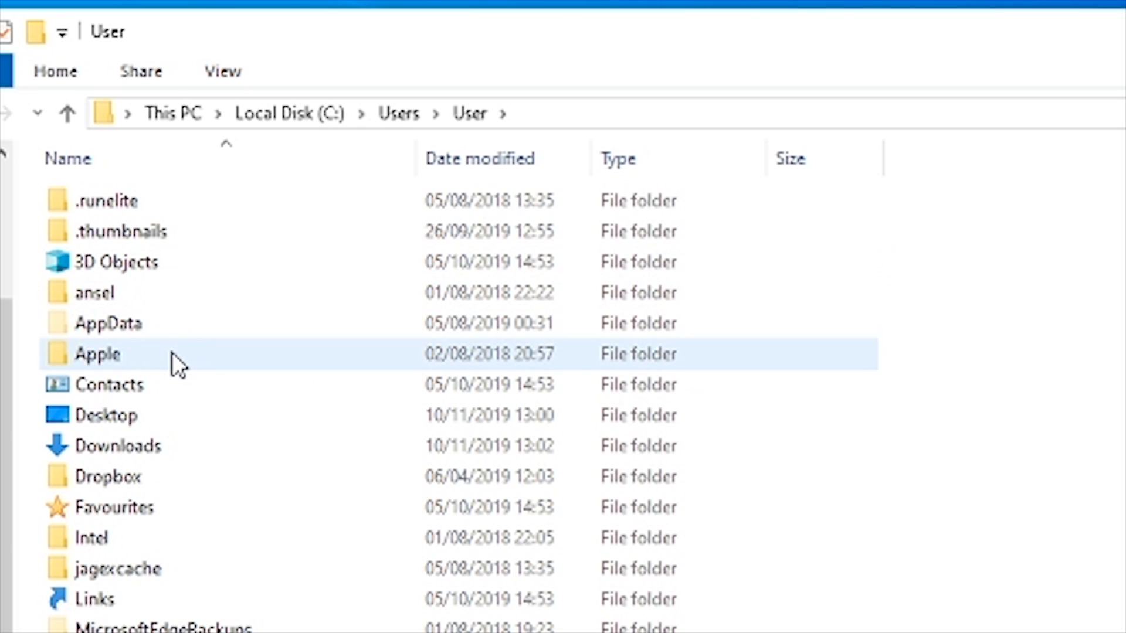
pyautogui.doubleClick(172, 353)
pyautogui.click(234, 205)
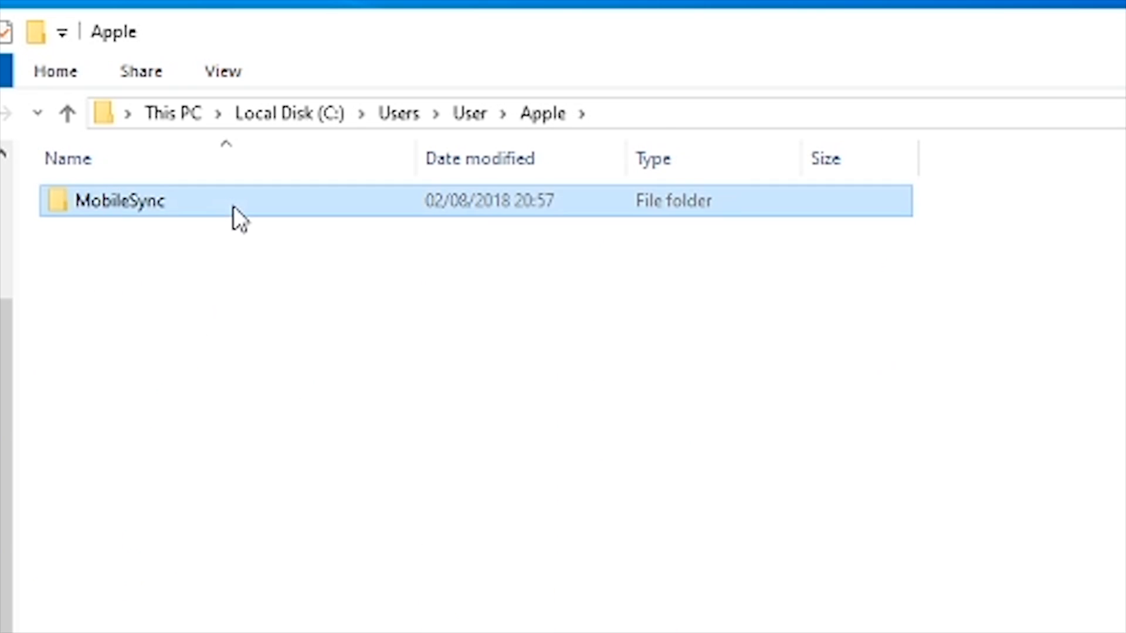
pyautogui.doubleClick(233, 207)
pyautogui.doubleClick(227, 213)
# Permanently delete both device backup folders inside the Backup folder
pyautogui.moveTo(591, 433); pyautogui.dragTo(356, 326)
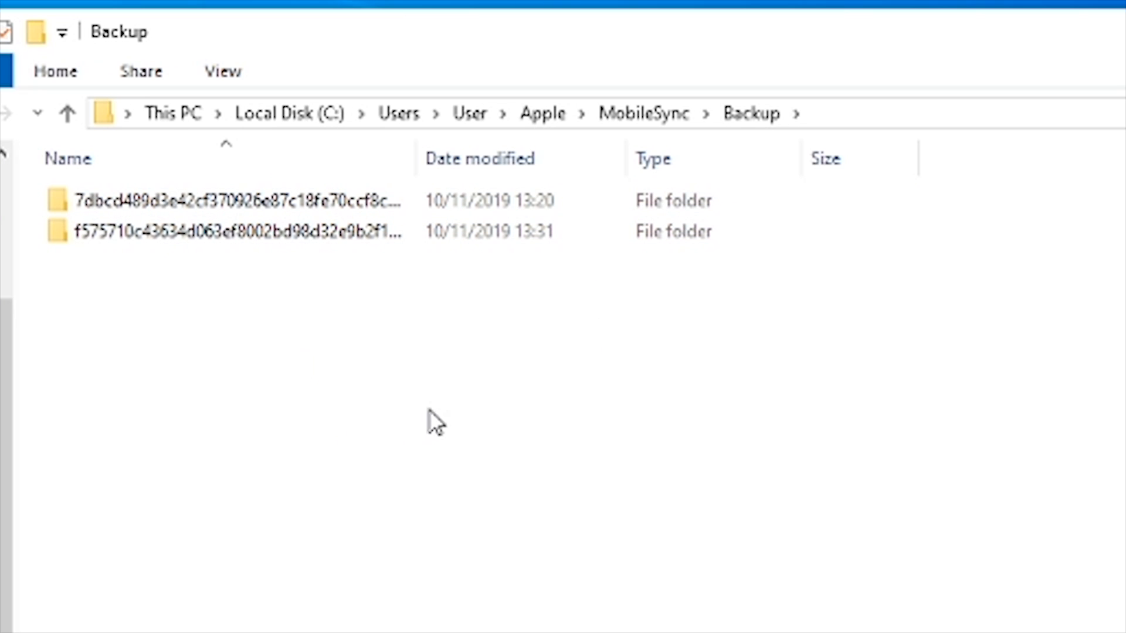
pyautogui.moveTo(454, 424); pyautogui.dragTo(358, 191)
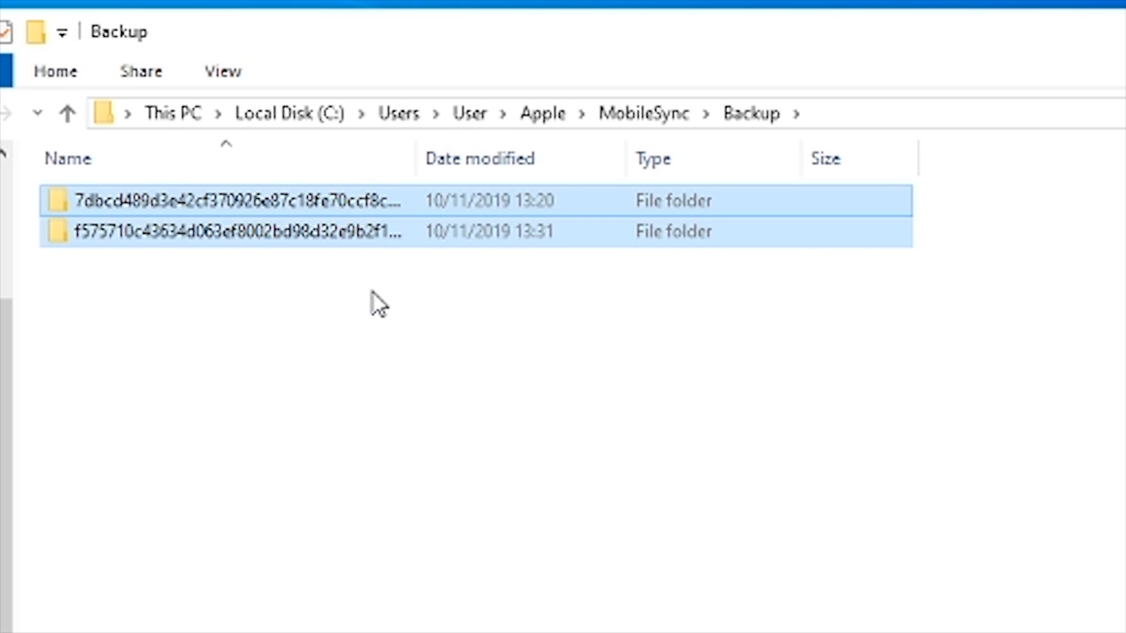
pyautogui.press('Delete')
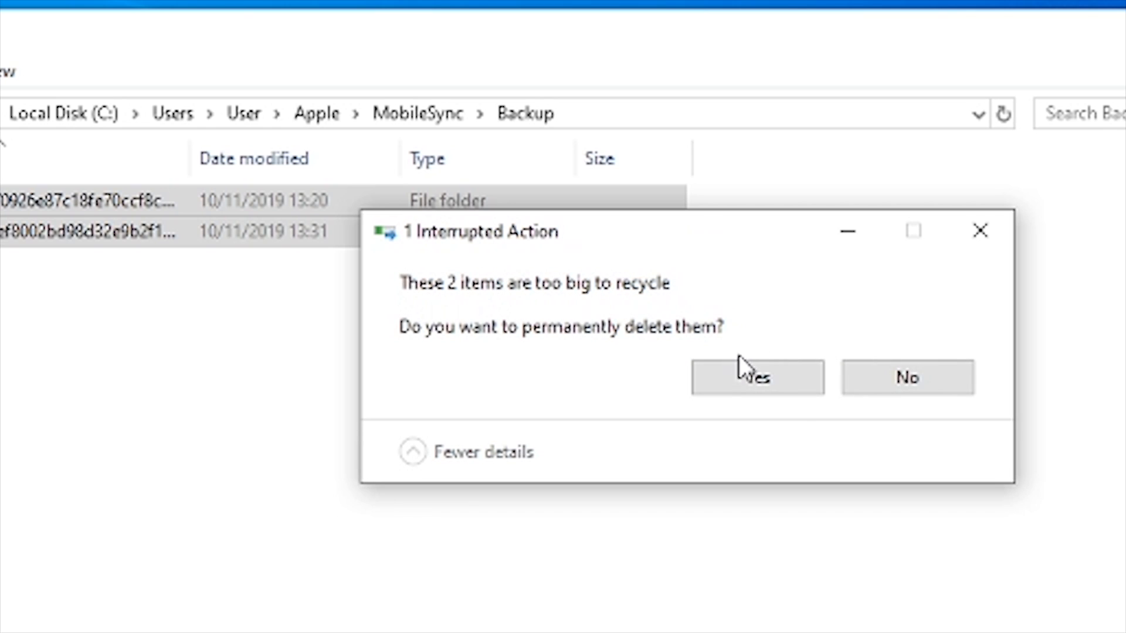
pyautogui.click(786, 381)
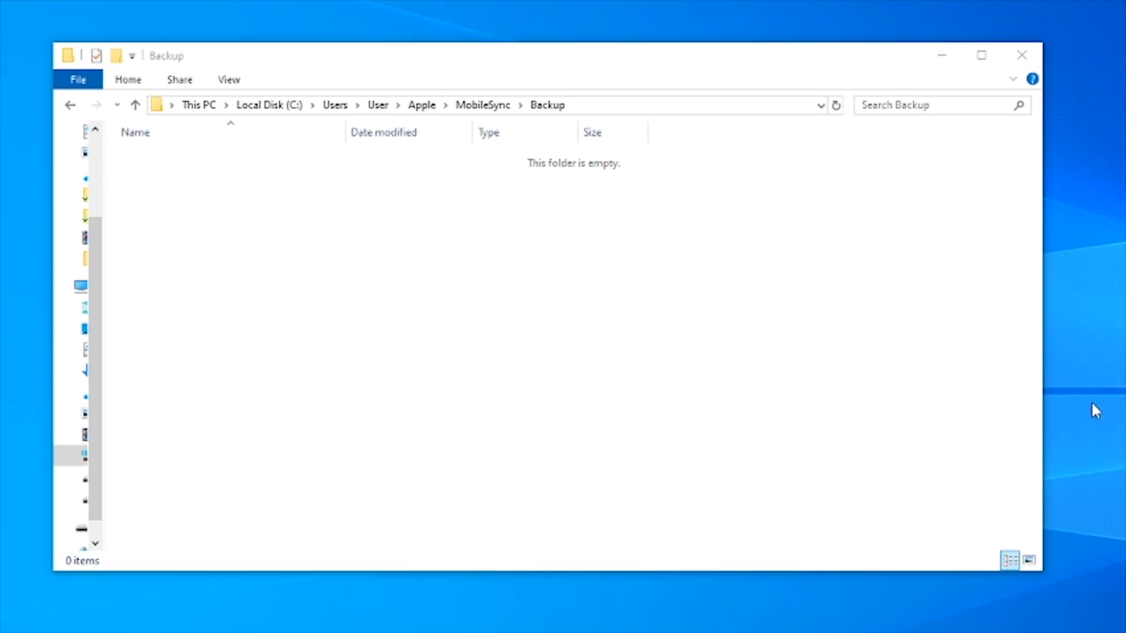
# Go up to the MobileSync folder and delete its emptied Backup folder
pyautogui.click(514, 95)
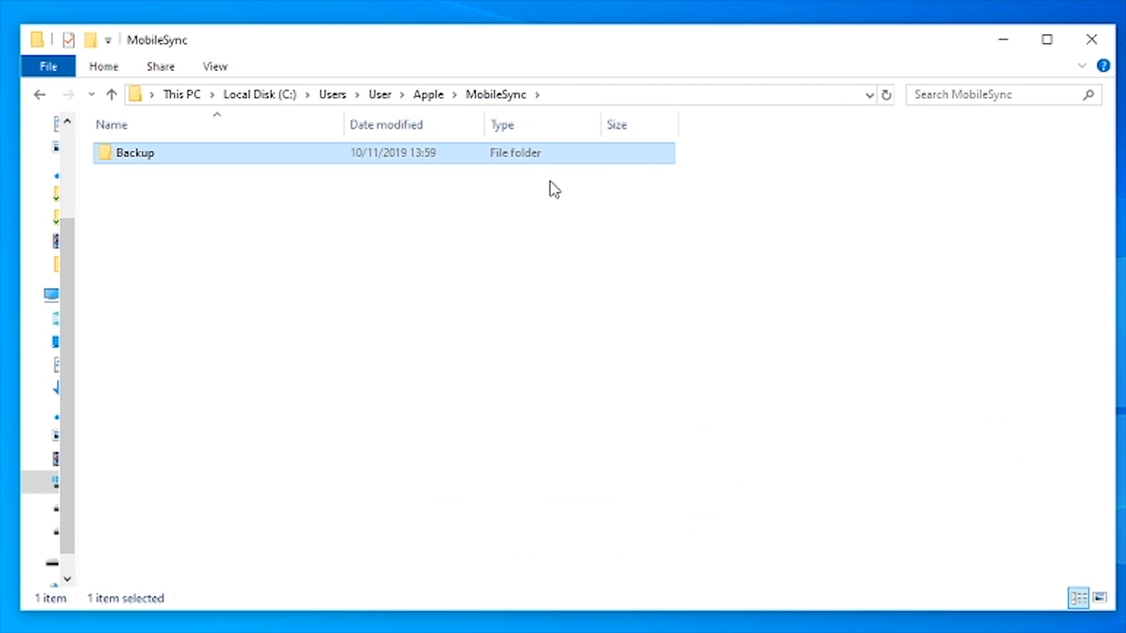
pyautogui.rightClick(469, 157)
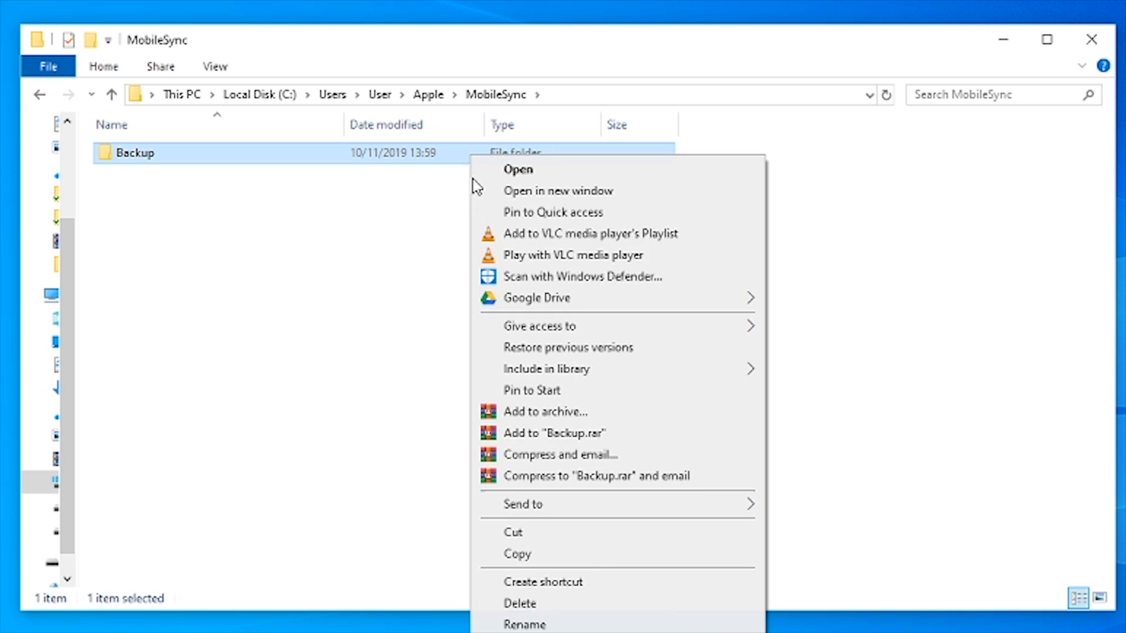
pyautogui.click(563, 603)
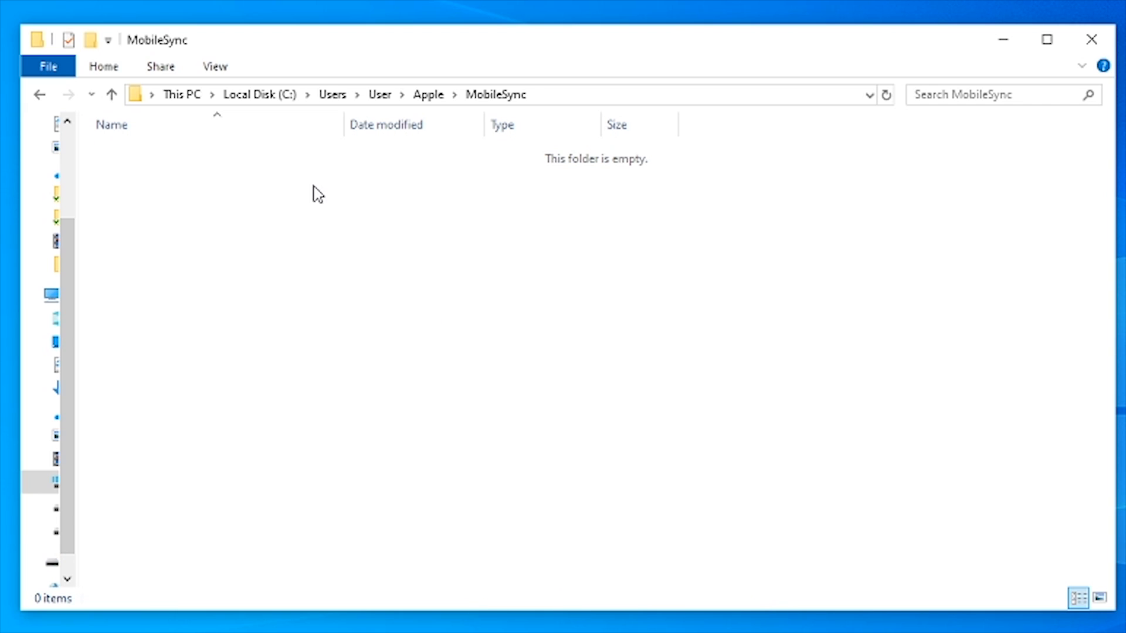
# Open the Apple Backup folder on the Data (D:) drive and display its full path
pyautogui.click(182, 95)
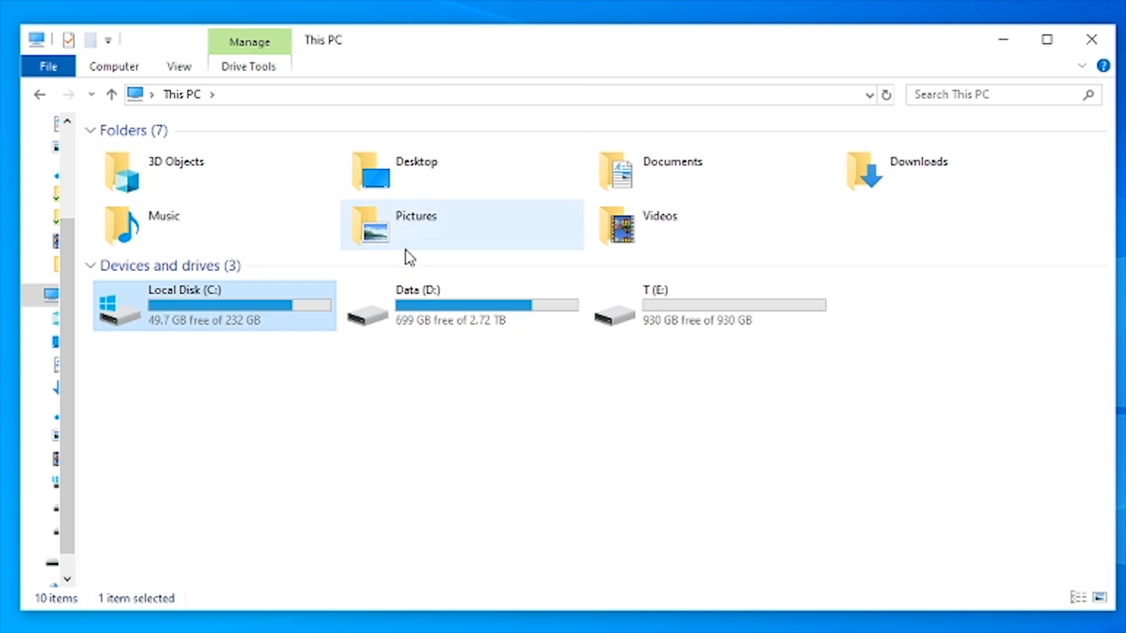
pyautogui.doubleClick(413, 302)
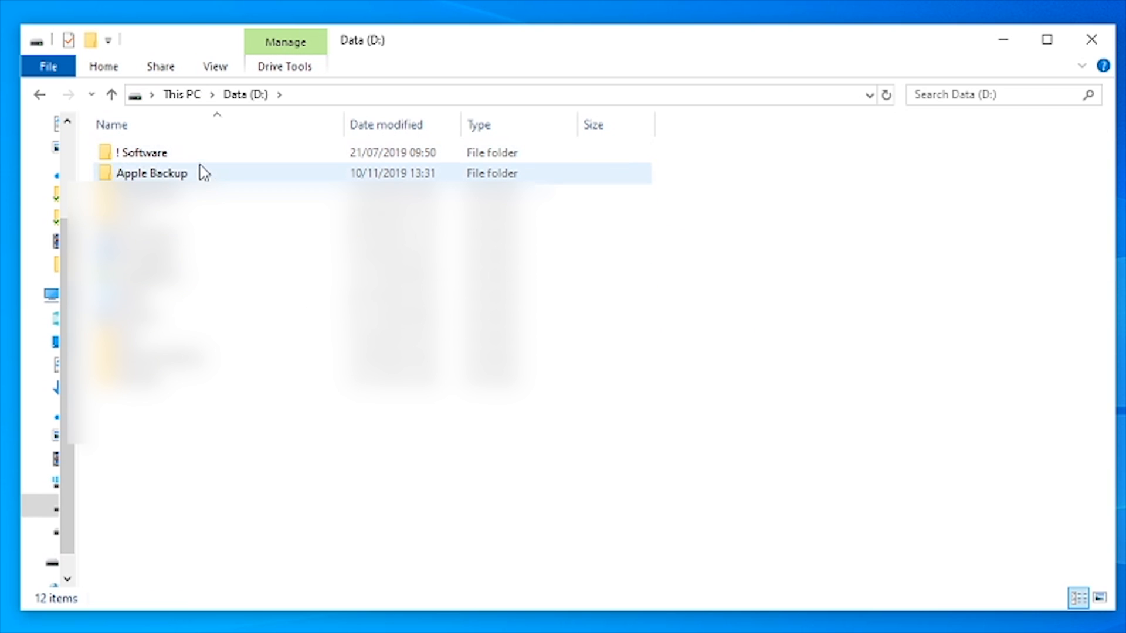
pyautogui.click(202, 173)
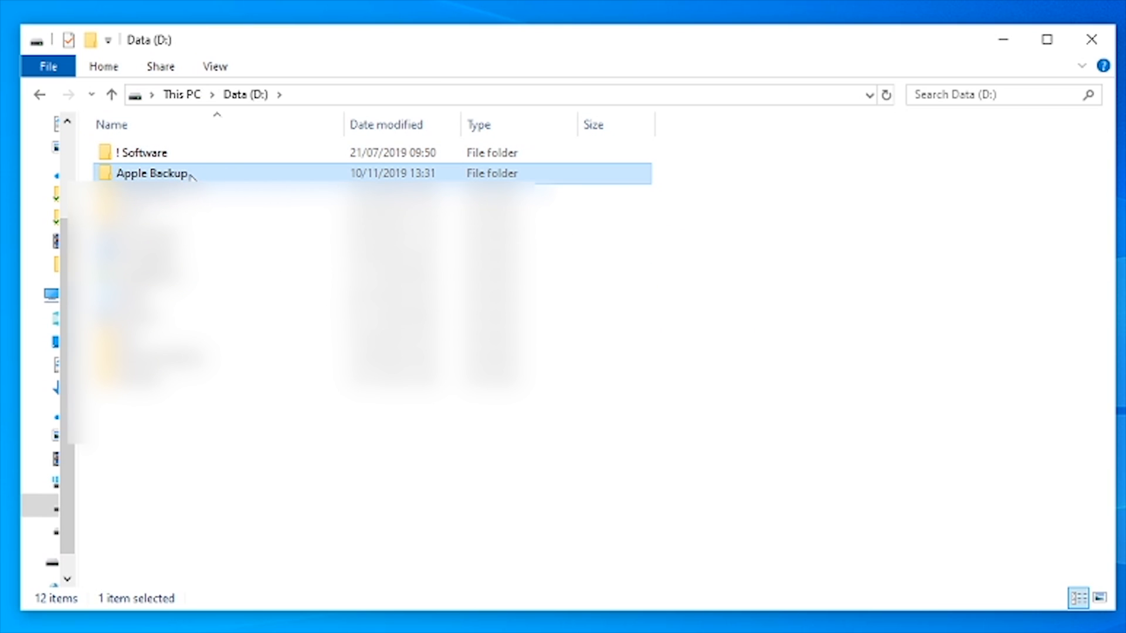
pyautogui.doubleClick(192, 174)
pyautogui.click(311, 96)
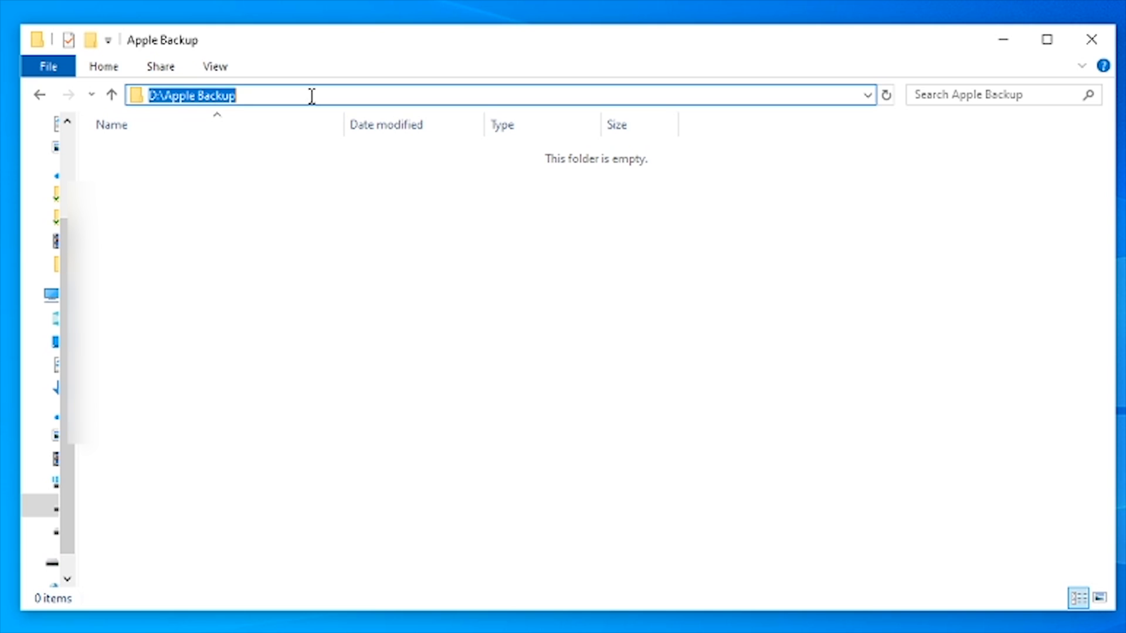
pyautogui.click(266, 193)
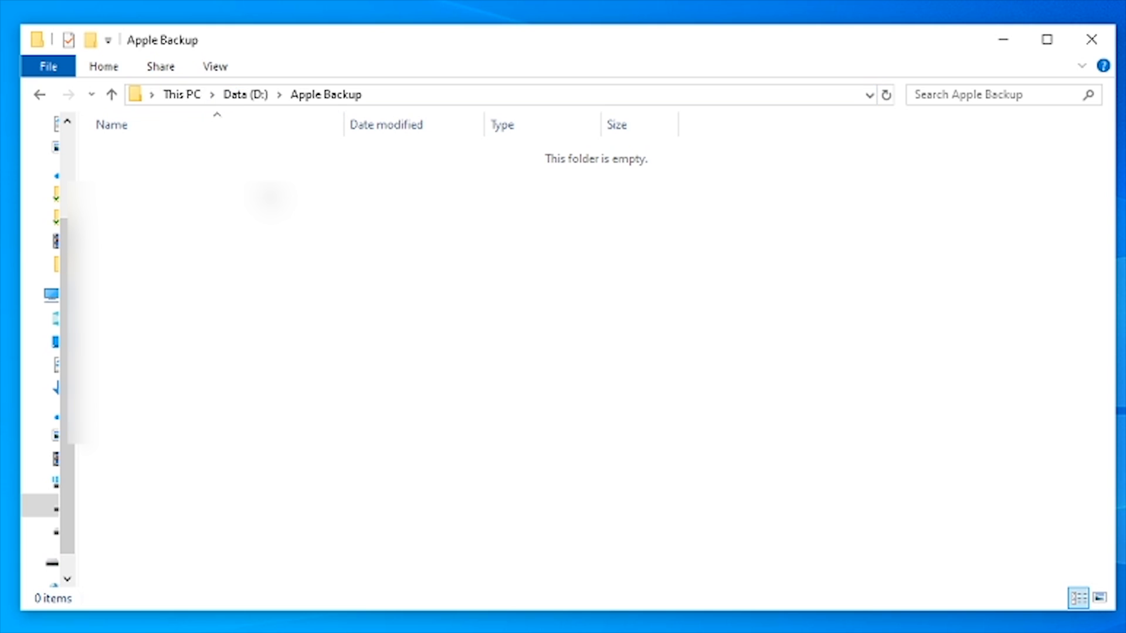
# Leave the Apple Backup folder and return to the MobileSync folder on the C: drive
pyautogui.click(245, 105)
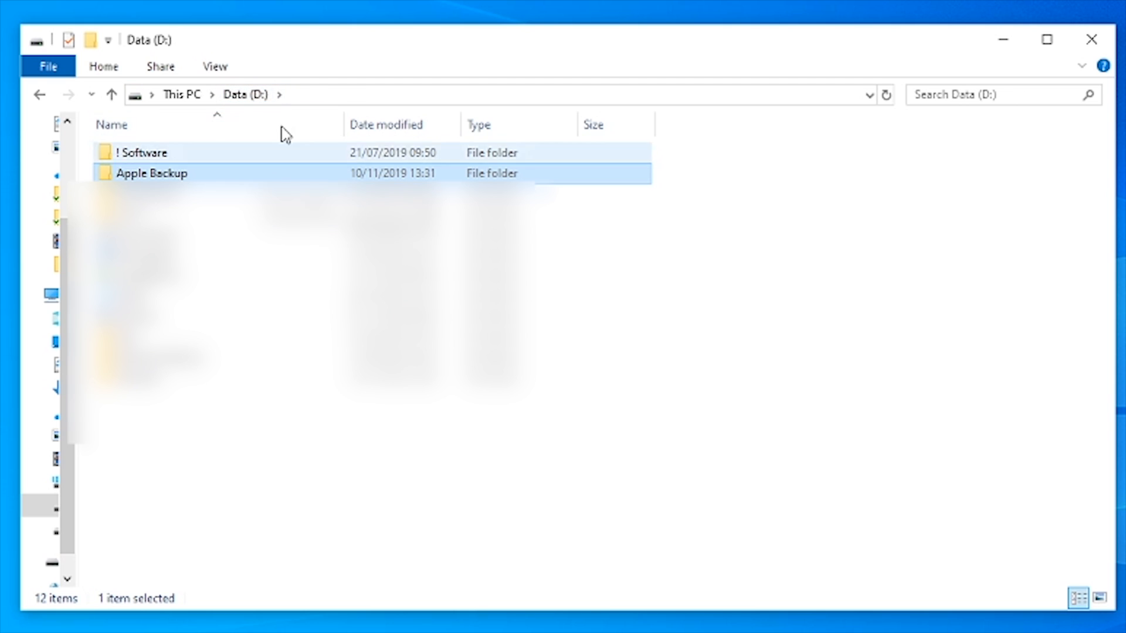
pyautogui.click(41, 94)
pyautogui.click(41, 94)
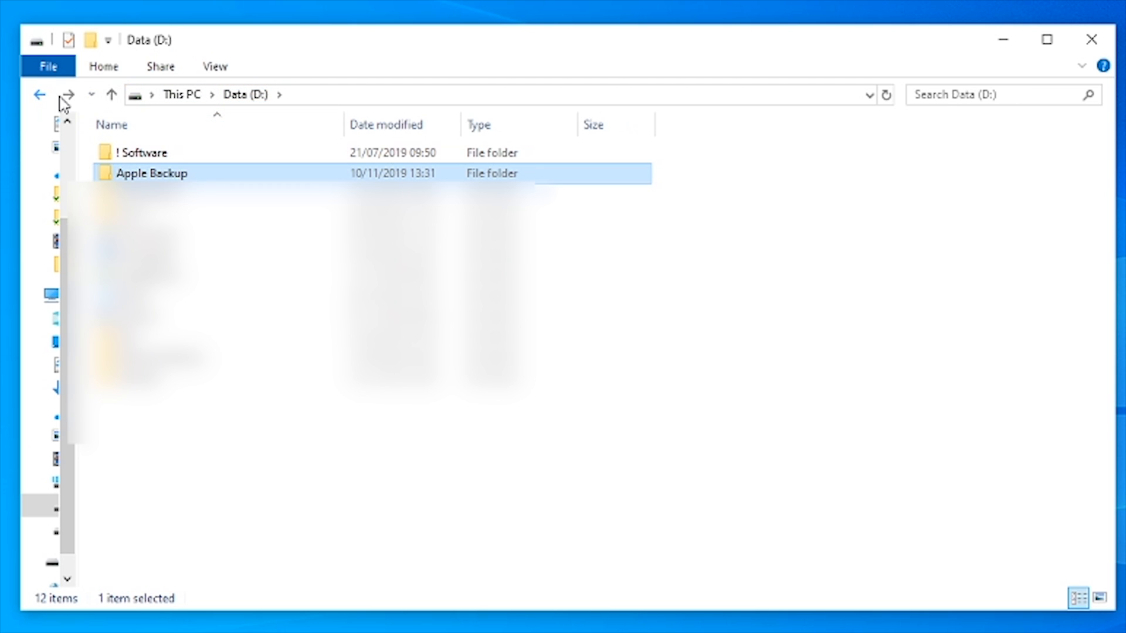
pyautogui.click(46, 97)
pyautogui.click(43, 99)
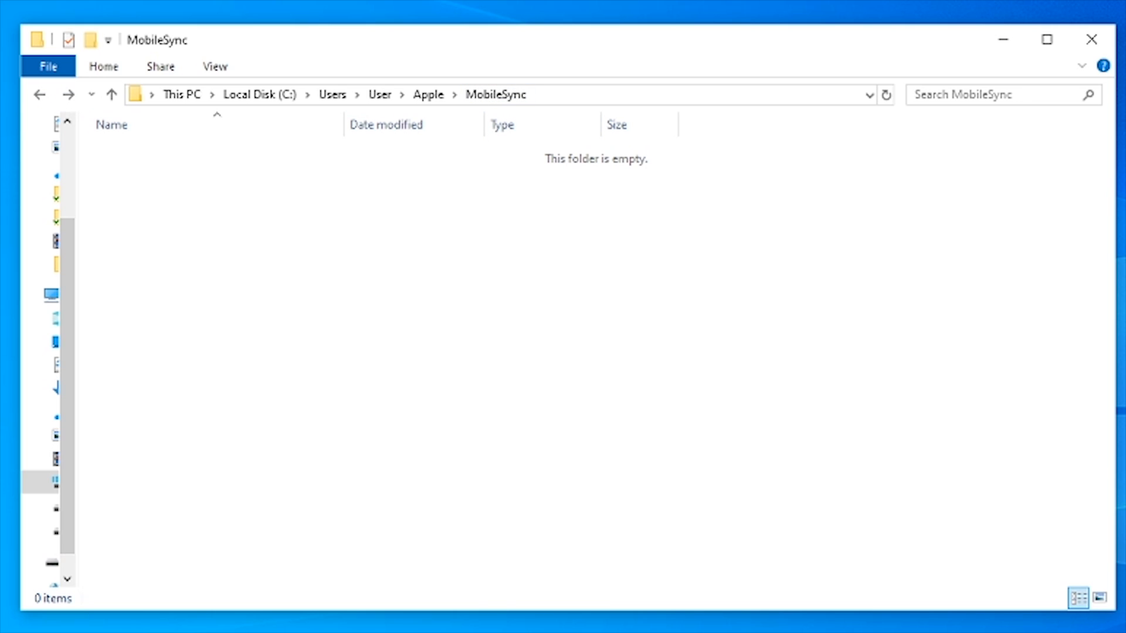
# Open Command Prompt and place the Notepad window containing the mklink command over it
pyautogui.press('super')
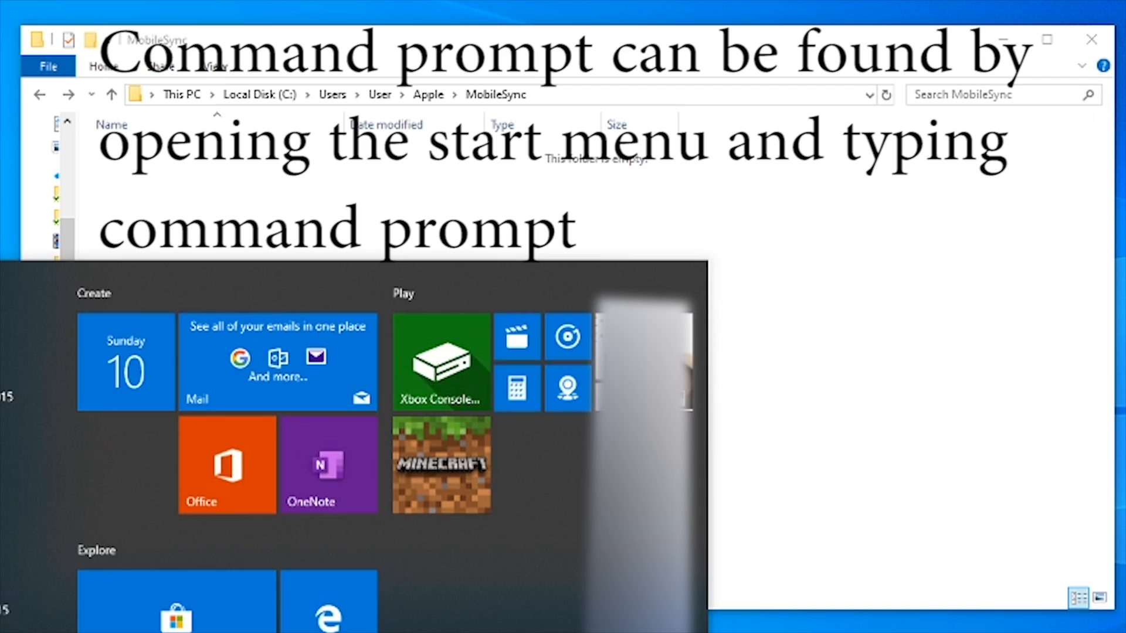
pyautogui.write('co')
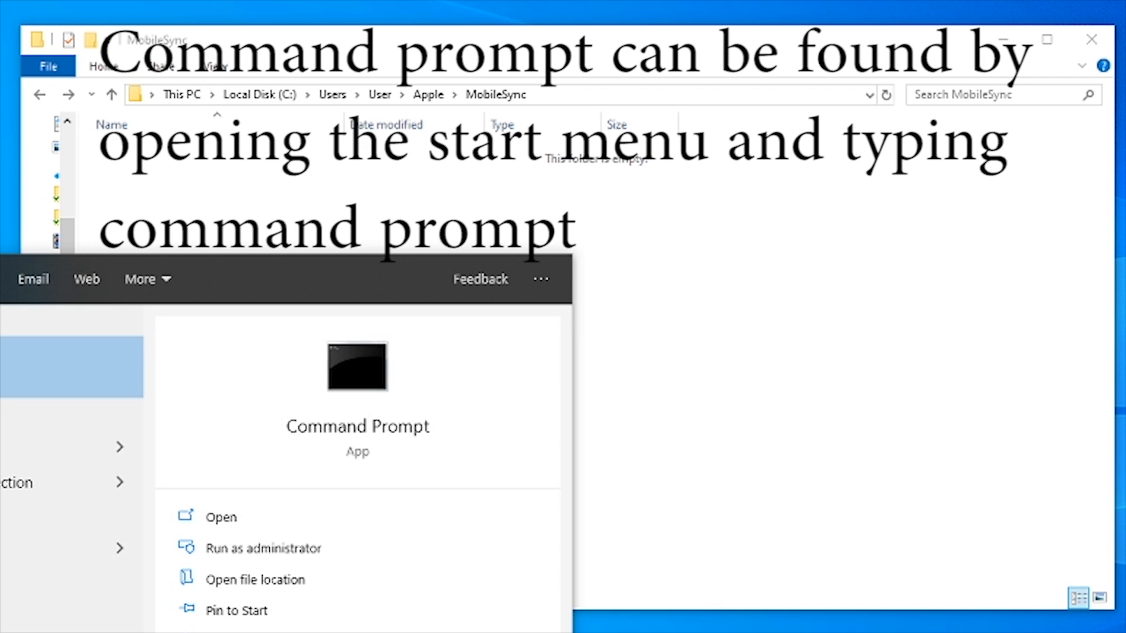
pyautogui.press('Return')
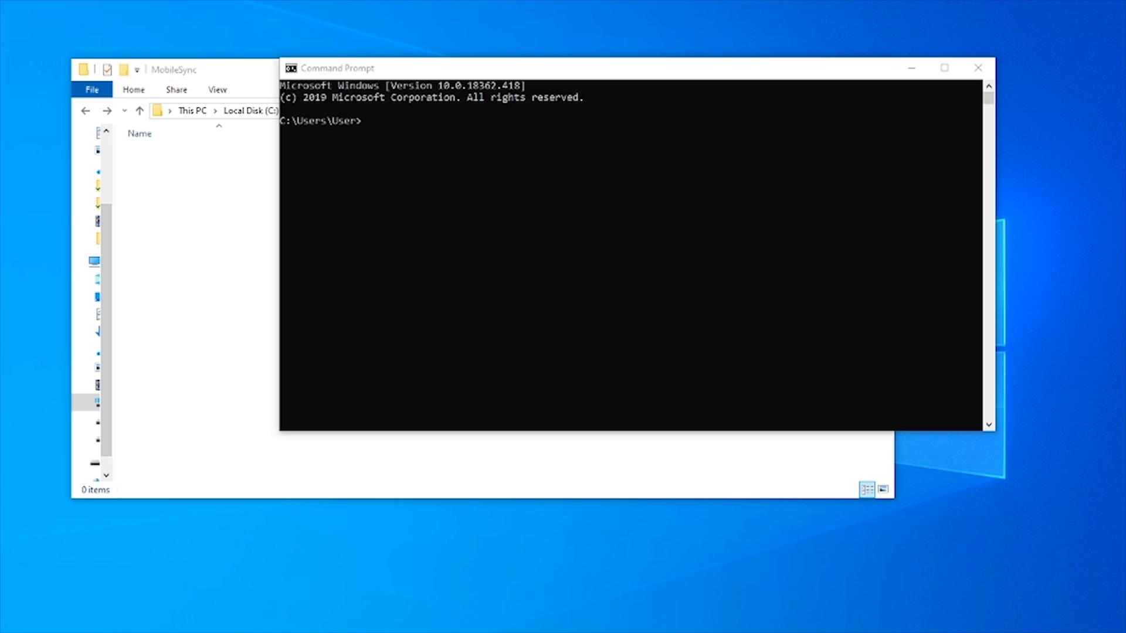
pyautogui.moveTo(1125, 199); pyautogui.dragTo(672, 286)
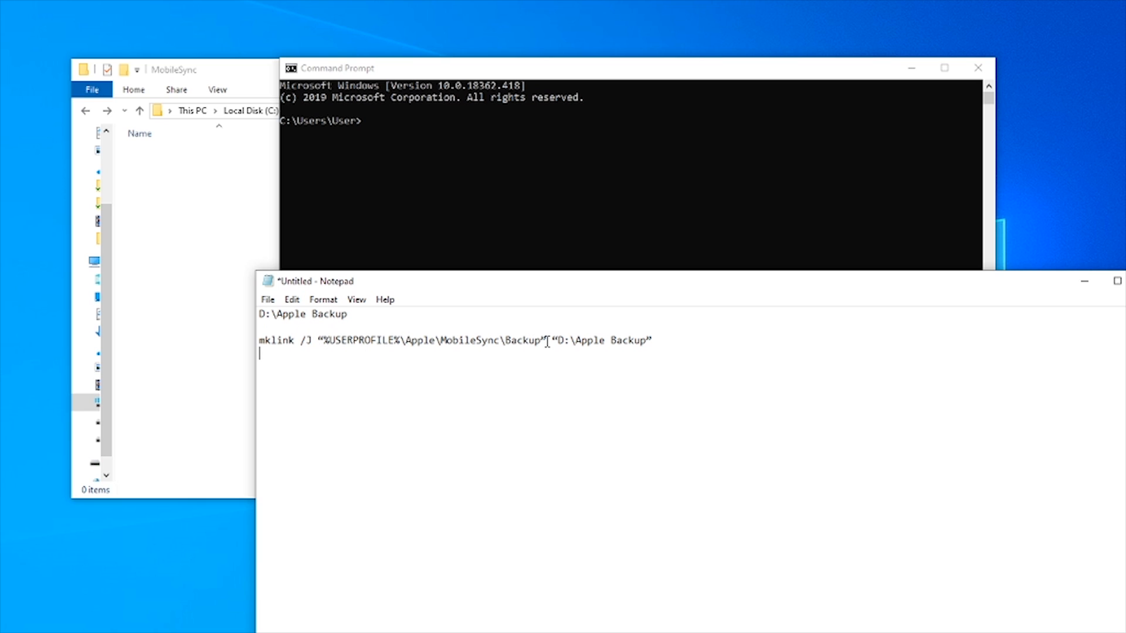
# Examine the source and target paths of the mklink command in the Notepad document
pyautogui.moveTo(541, 340); pyautogui.dragTo(335, 345)
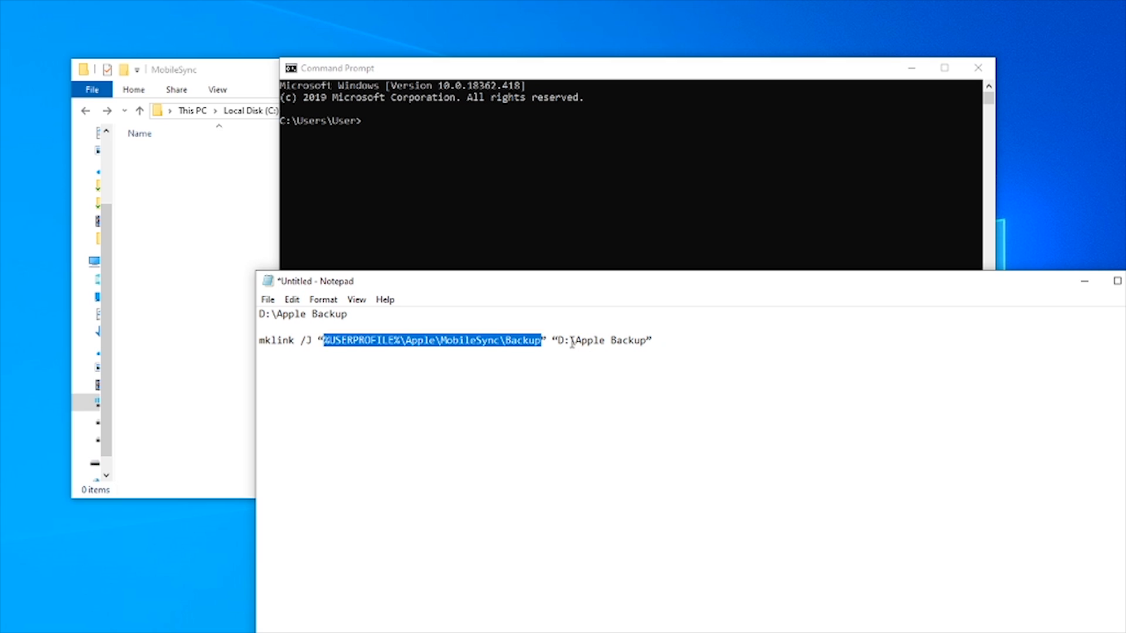
pyautogui.moveTo(572, 342); pyautogui.dragTo(521, 342)
pyautogui.click(649, 341)
pyautogui.click(443, 347)
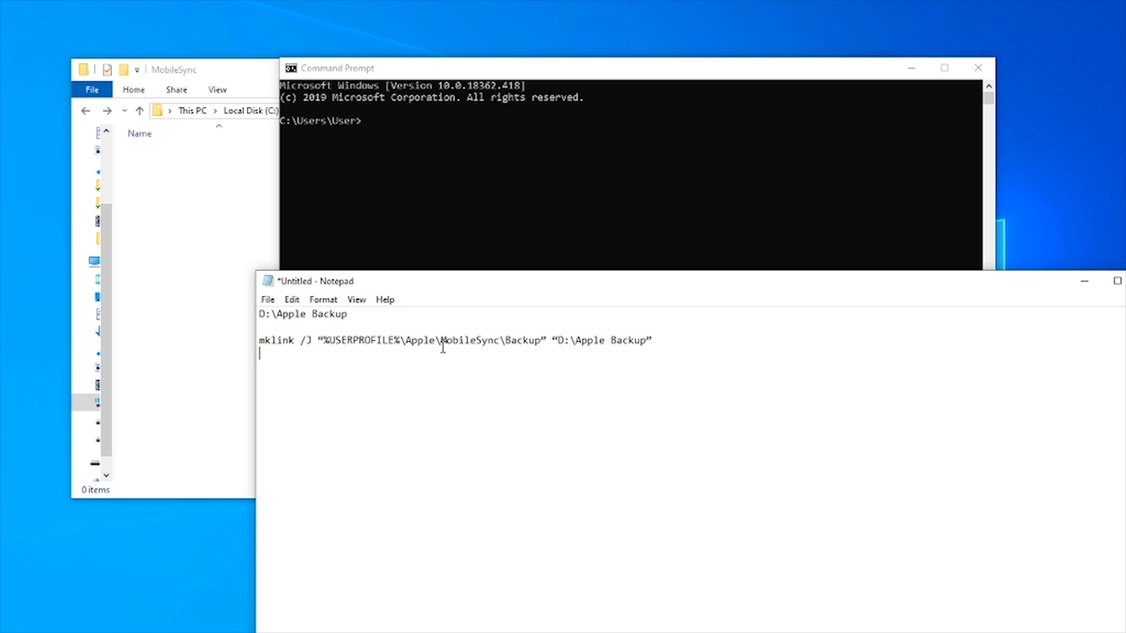
# Copy the mklink command from Notepad and run mklink /J "%USERPROFILE%\Apple\MobileSync\Backup" "D:\Apple Backup" in Command Prompt
pyautogui.moveTo(652, 341); pyautogui.dragTo(289, 342)
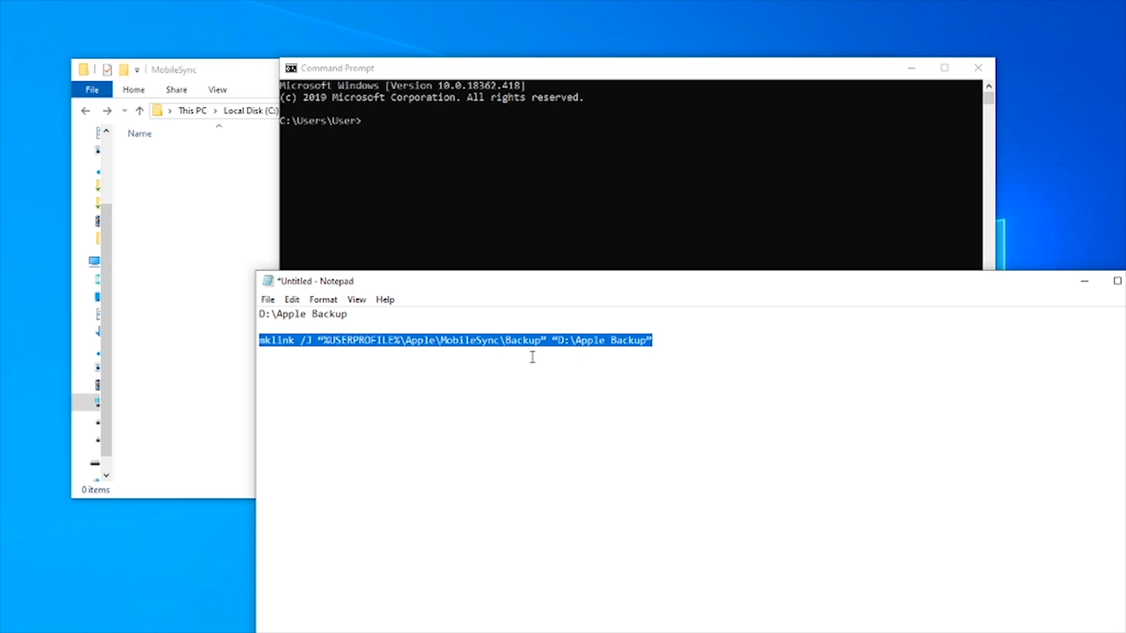
pyautogui.click(173, 193)
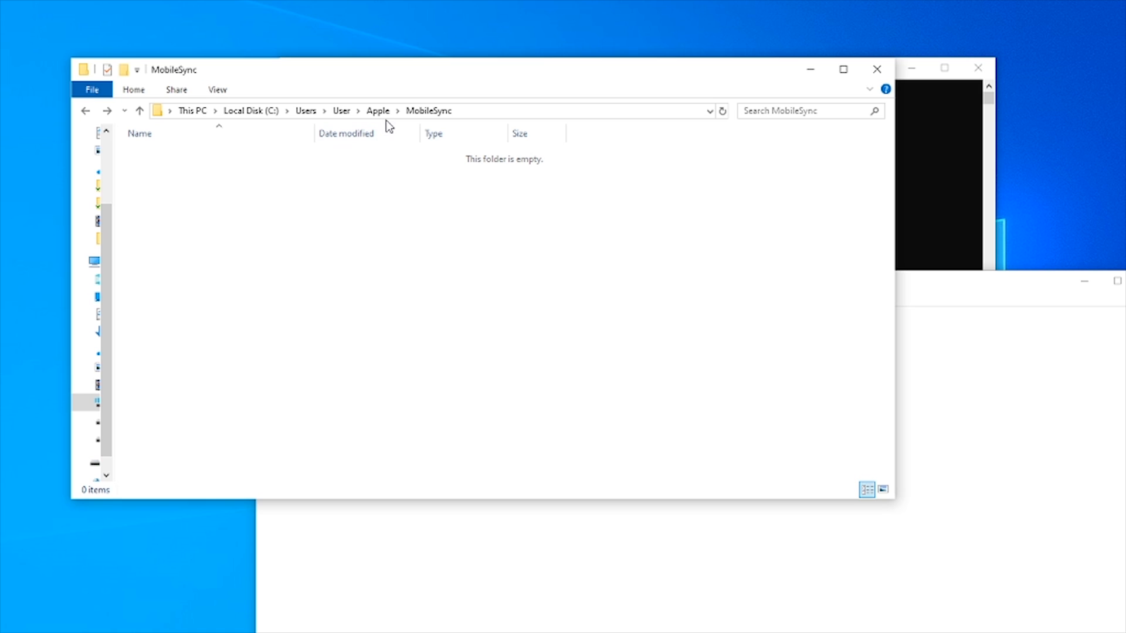
pyautogui.moveTo(455, 298); pyautogui.dragTo(253, 134)
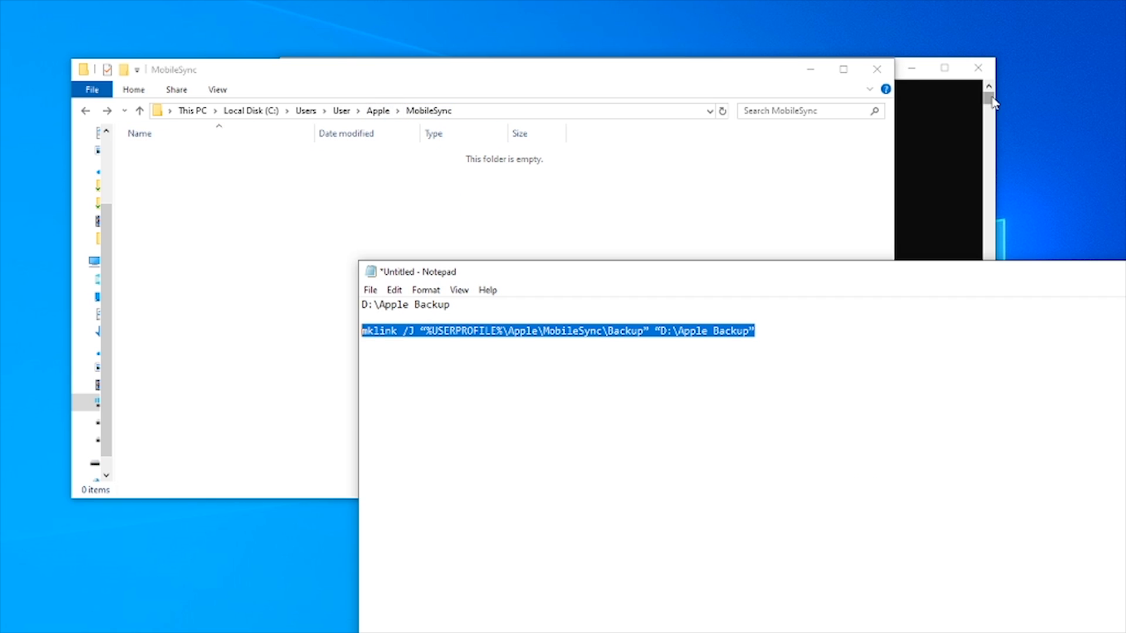
pyautogui.click(991, 103)
pyautogui.write('mklink /J "%USERPROFILE%\\Apple\\MobileSync\\Backup" "D:\\Apple Backup"')
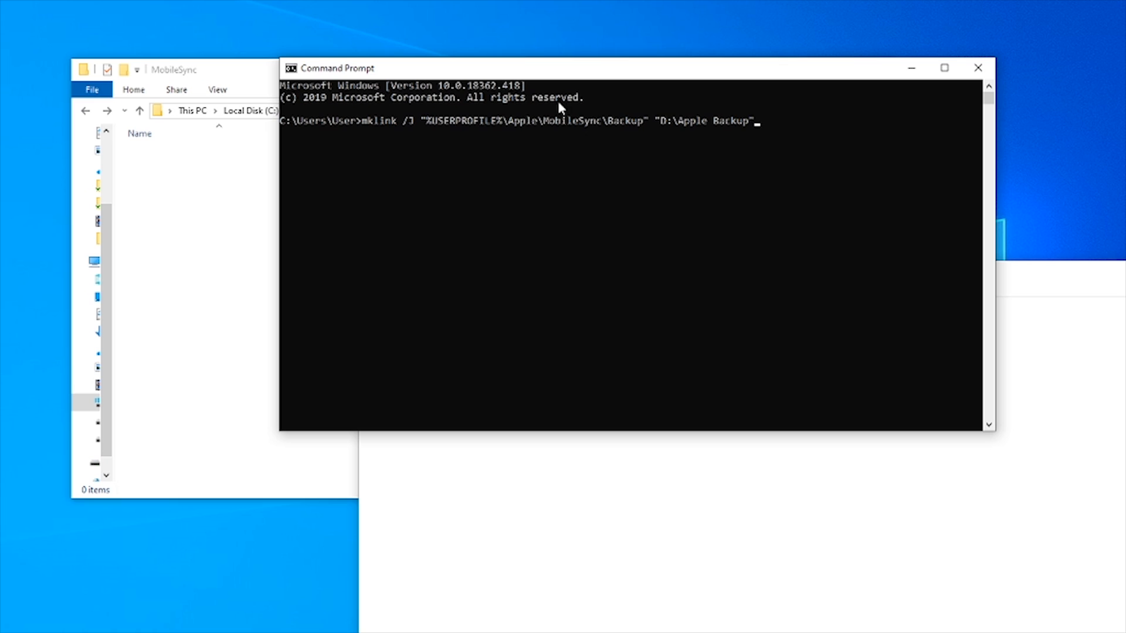
pyautogui.moveTo(531, 71); pyautogui.dragTo(780, 62)
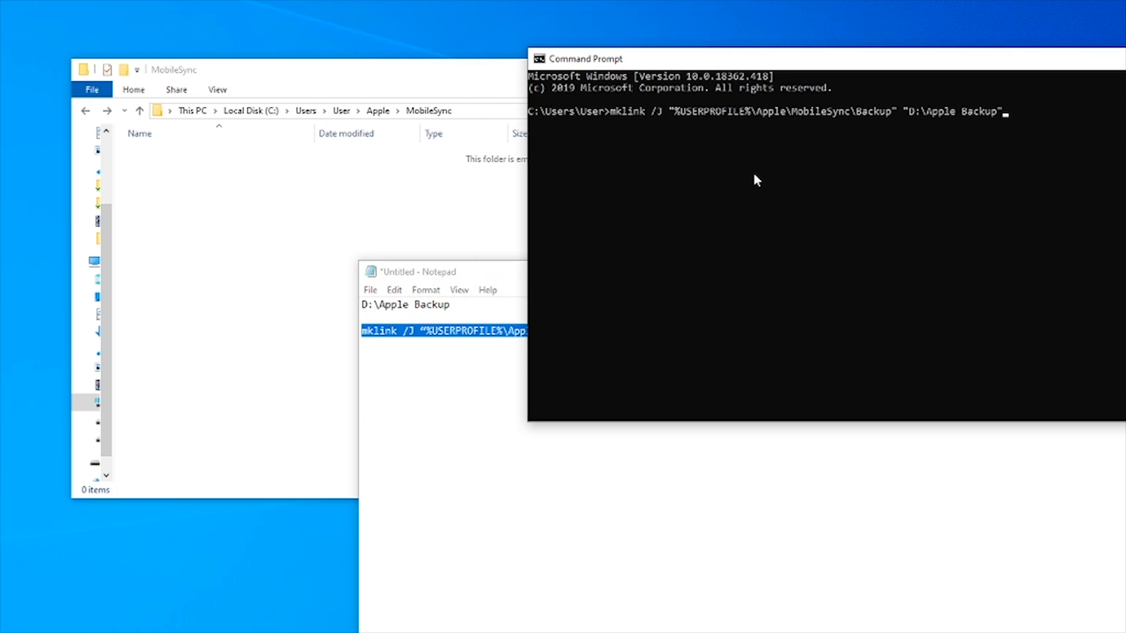
pyautogui.press('Return')
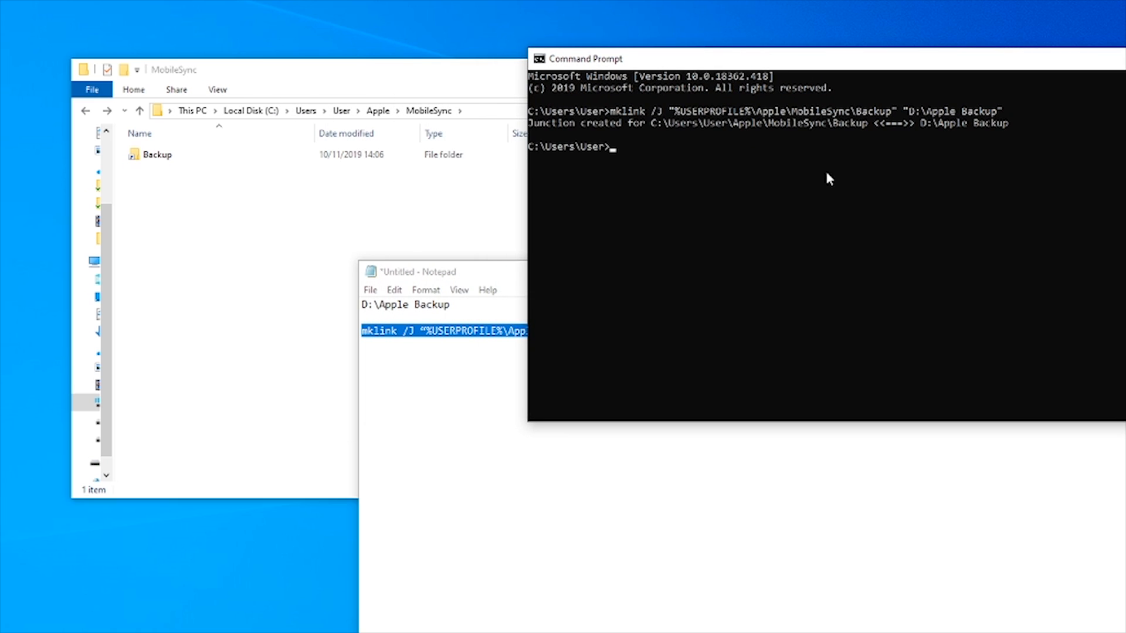
# Inspect the new Backup junction in the MobileSync folder by opening it and viewing its properties
pyautogui.click(182, 182)
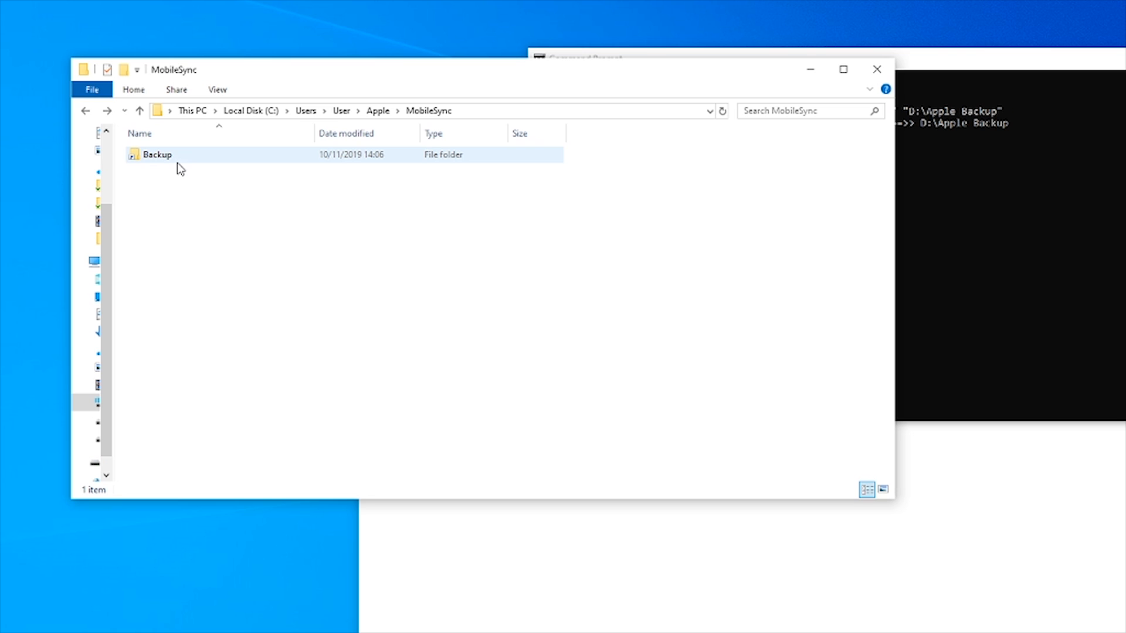
pyautogui.doubleClick(187, 159)
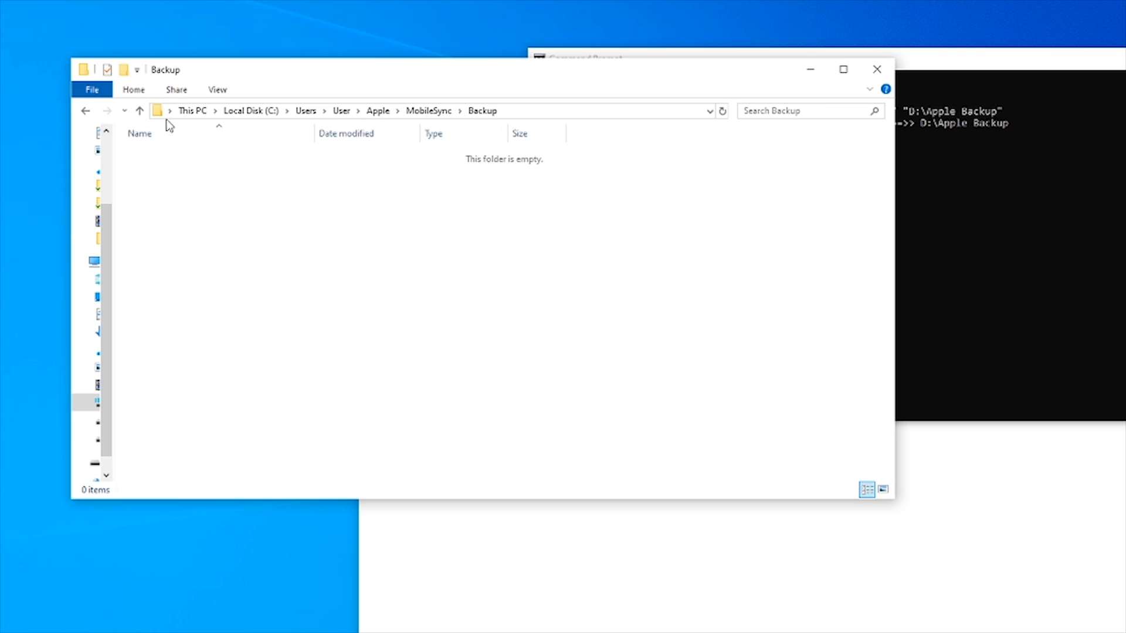
pyautogui.click(85, 111)
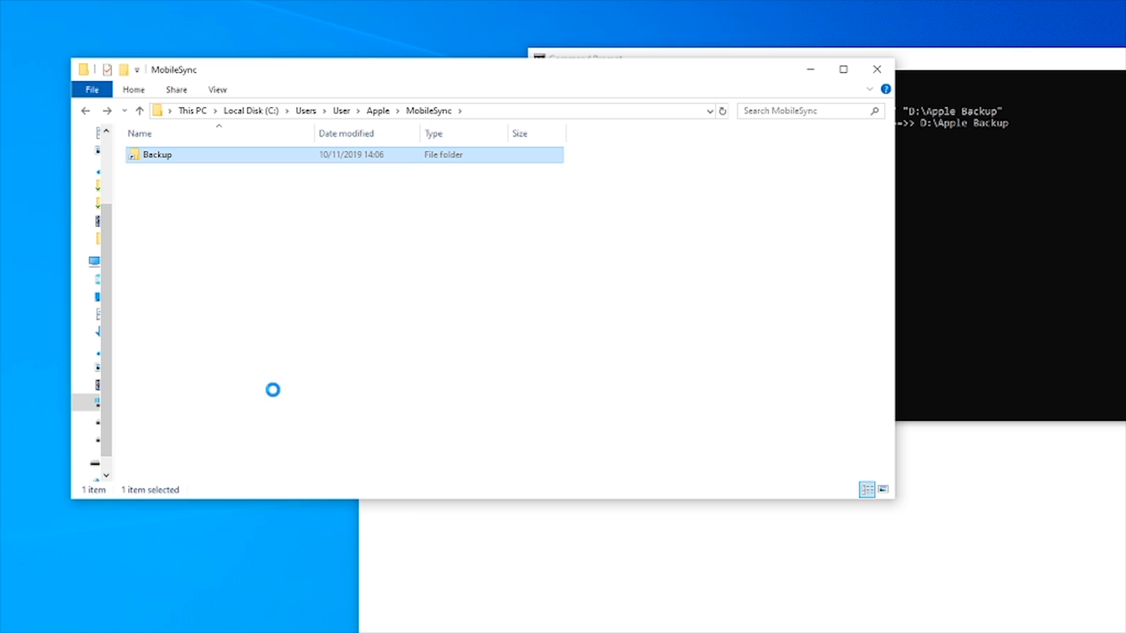
pyautogui.rightClick(188, 154)
pyautogui.click(276, 529)
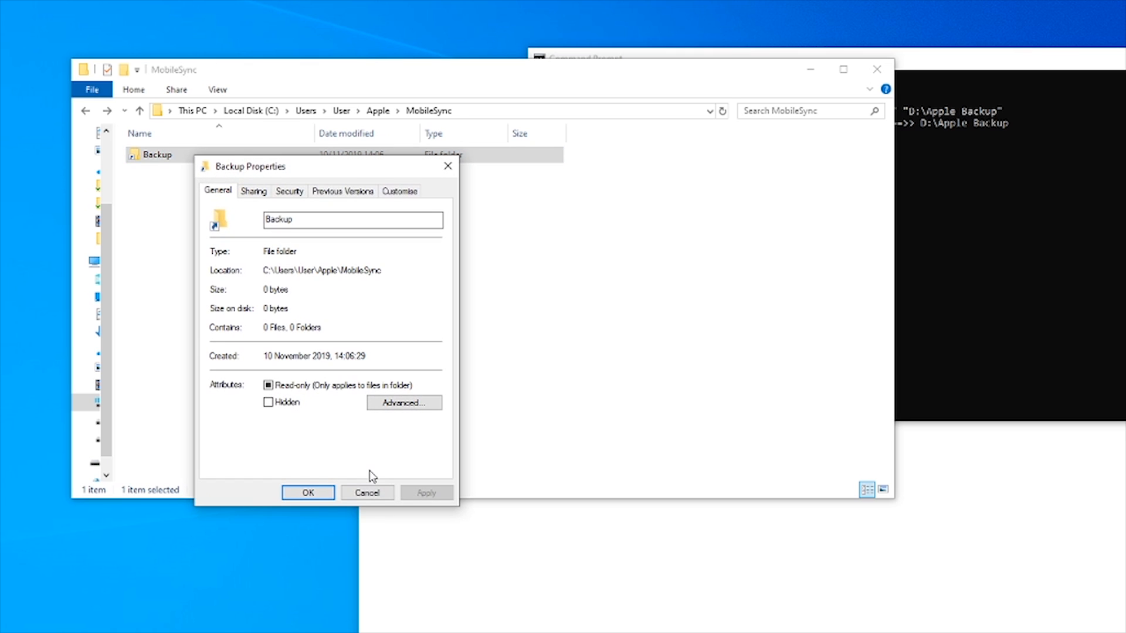
pyautogui.click(372, 493)
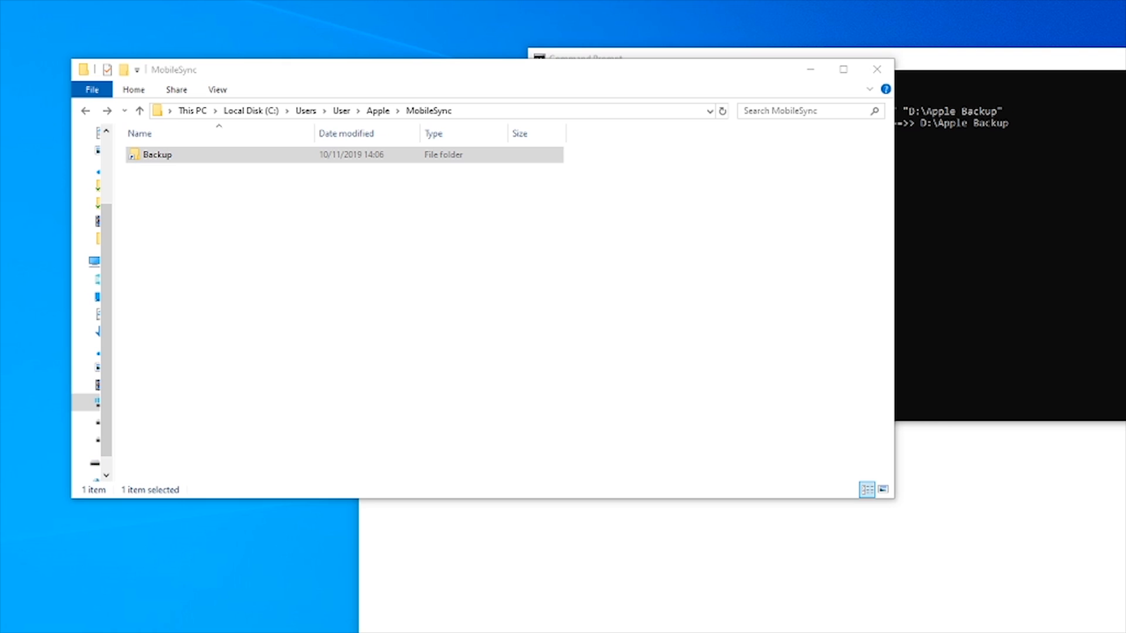
# Switch to iTunes and start a manual backup of the connected iPhone X to this computer
pyautogui.moveTo(1125, 135); pyautogui.dragTo(899, 64)
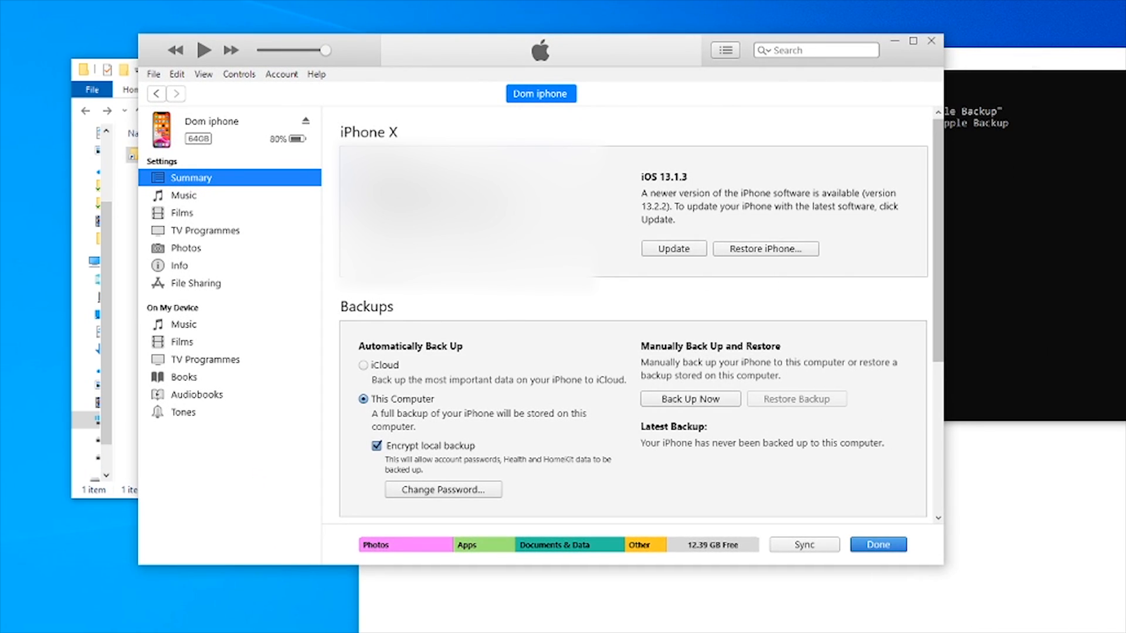
pyautogui.click(692, 400)
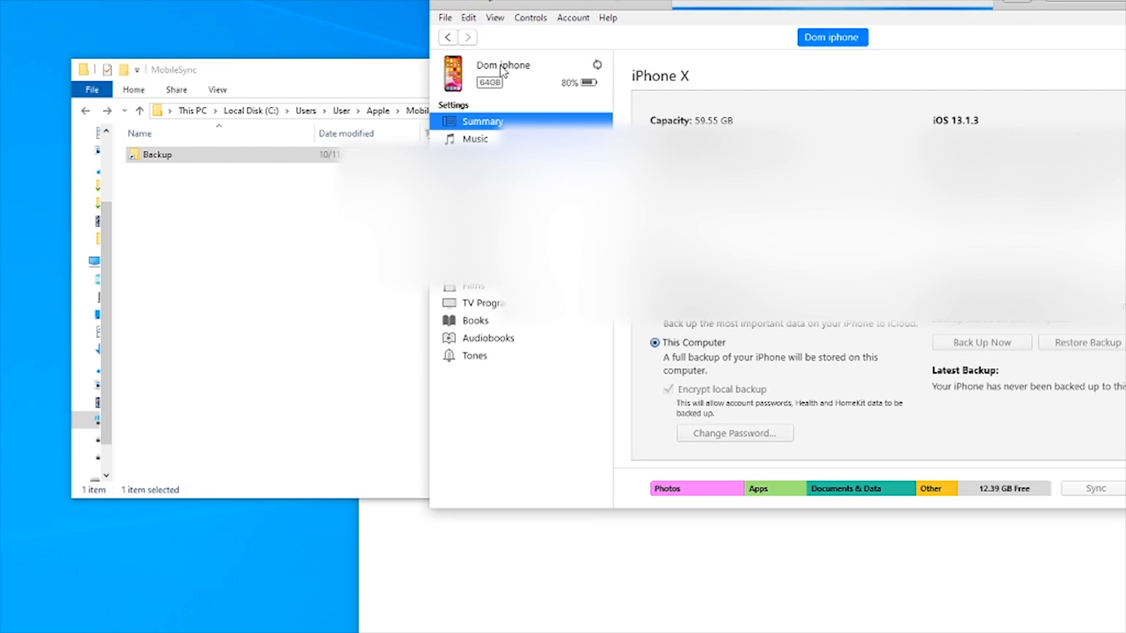
# Open Apple Backup on the Data (D:) drive, look inside the iPhone's backup folder, and return to Apple Backup
pyautogui.click(273, 258)
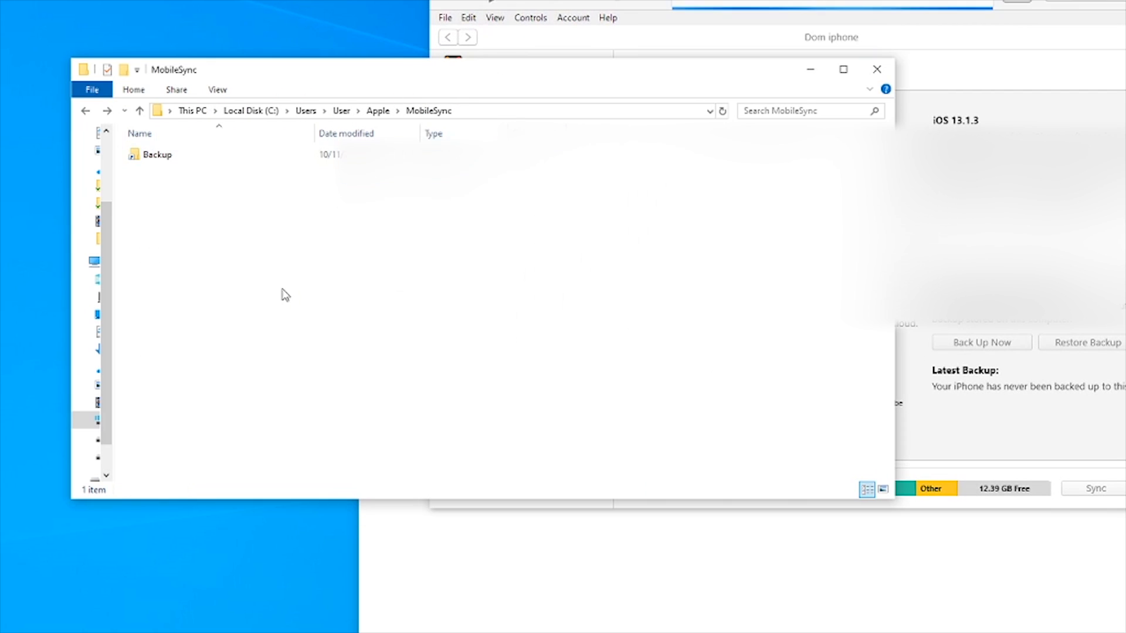
pyautogui.click(94, 261)
pyautogui.doubleClick(602, 280)
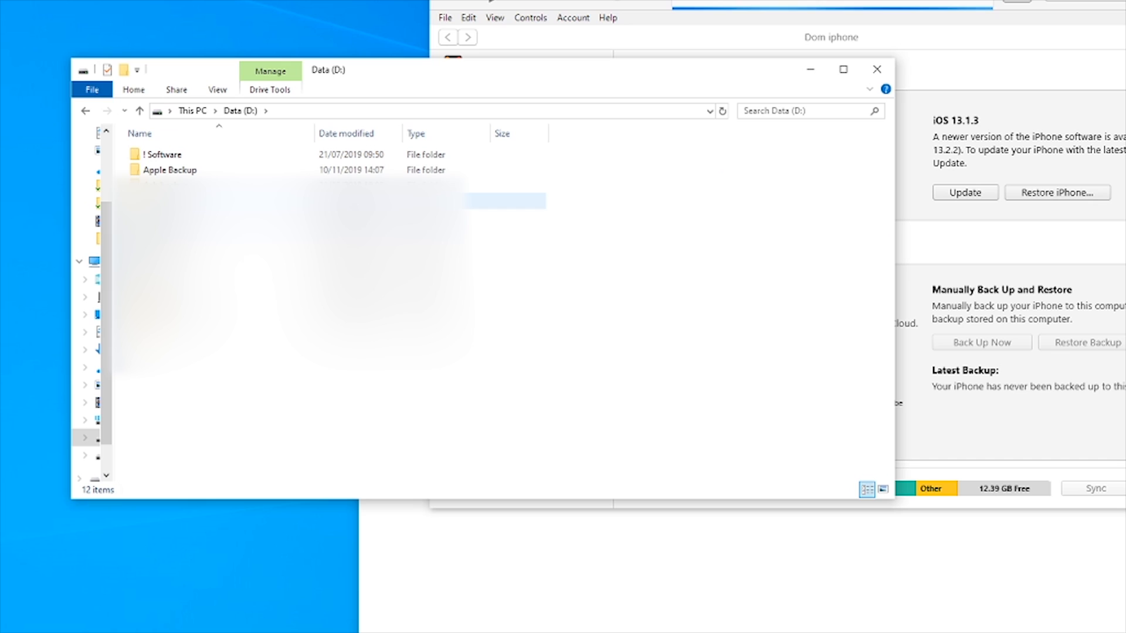
pyautogui.doubleClick(272, 174)
pyautogui.doubleClick(268, 158)
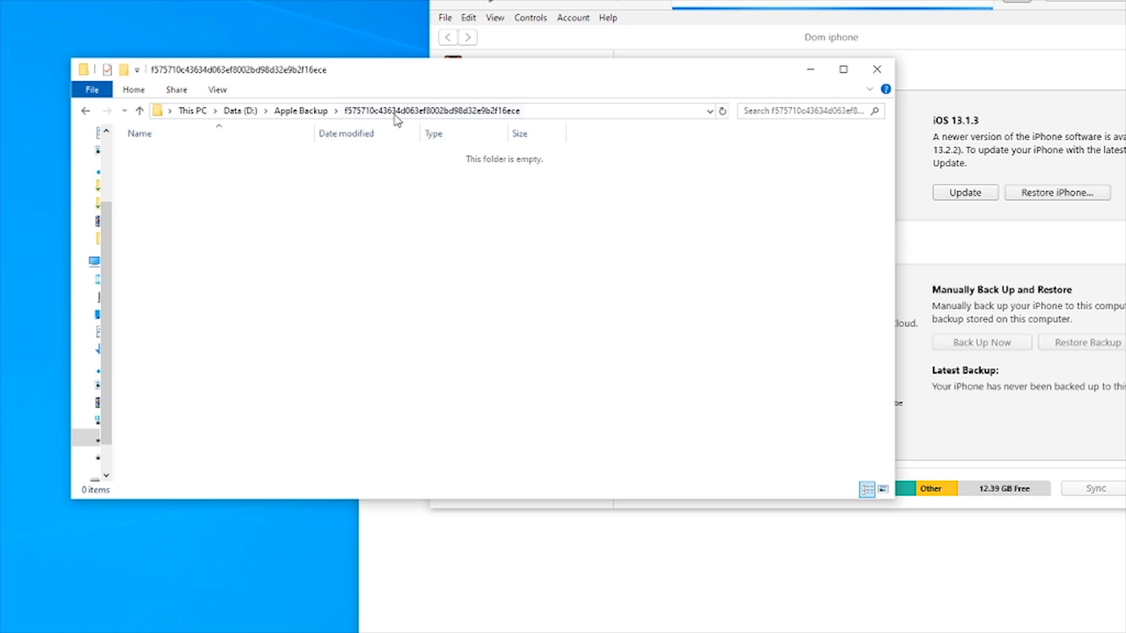
pyautogui.click(322, 112)
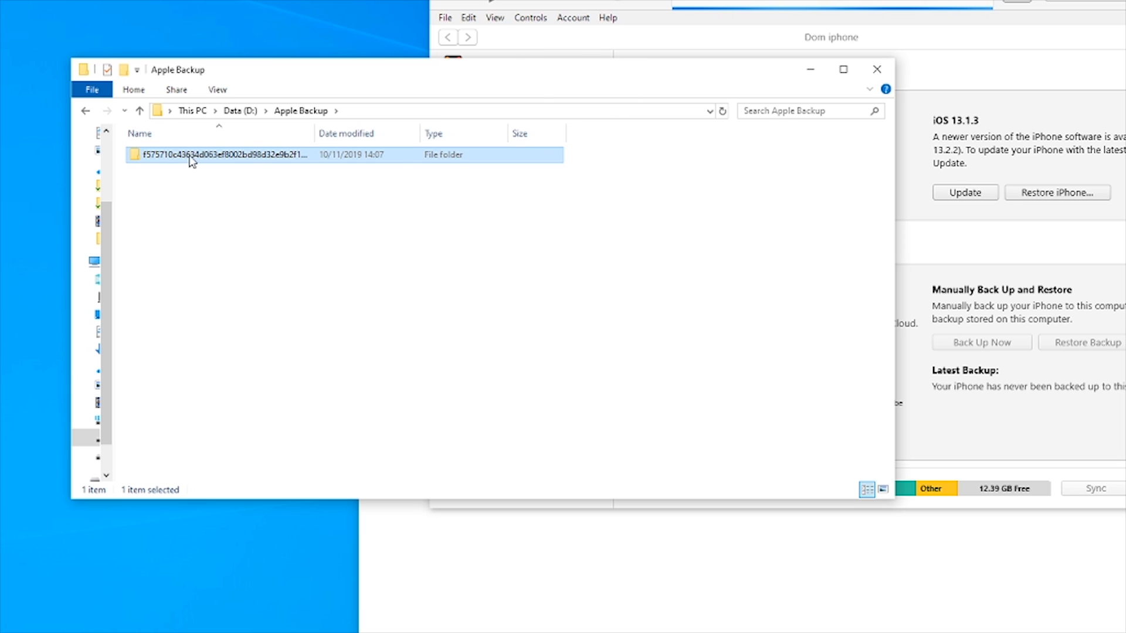
# Check the C: drive in This PC, return to the Apple Backup folder, and switch back to iTunes
pyautogui.click(182, 118)
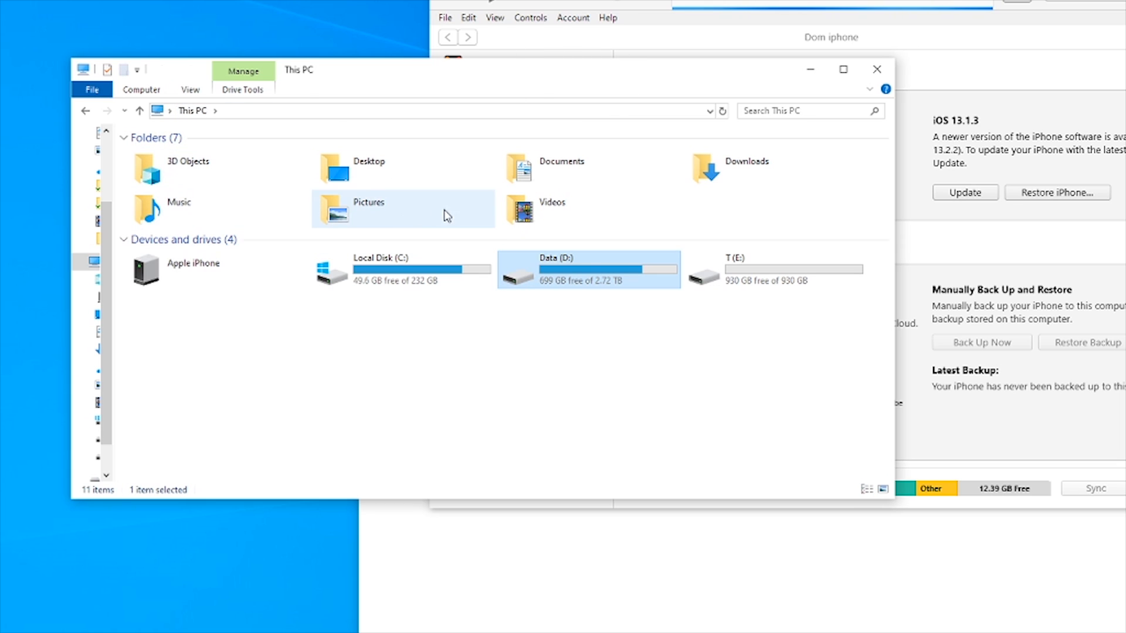
pyautogui.click(340, 274)
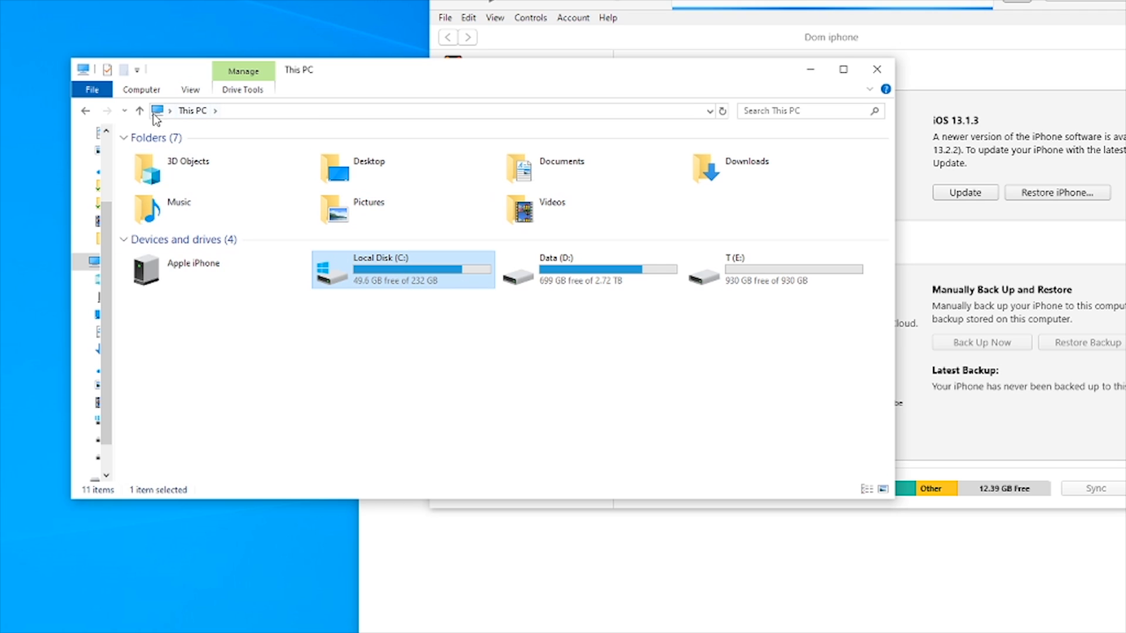
pyautogui.click(86, 113)
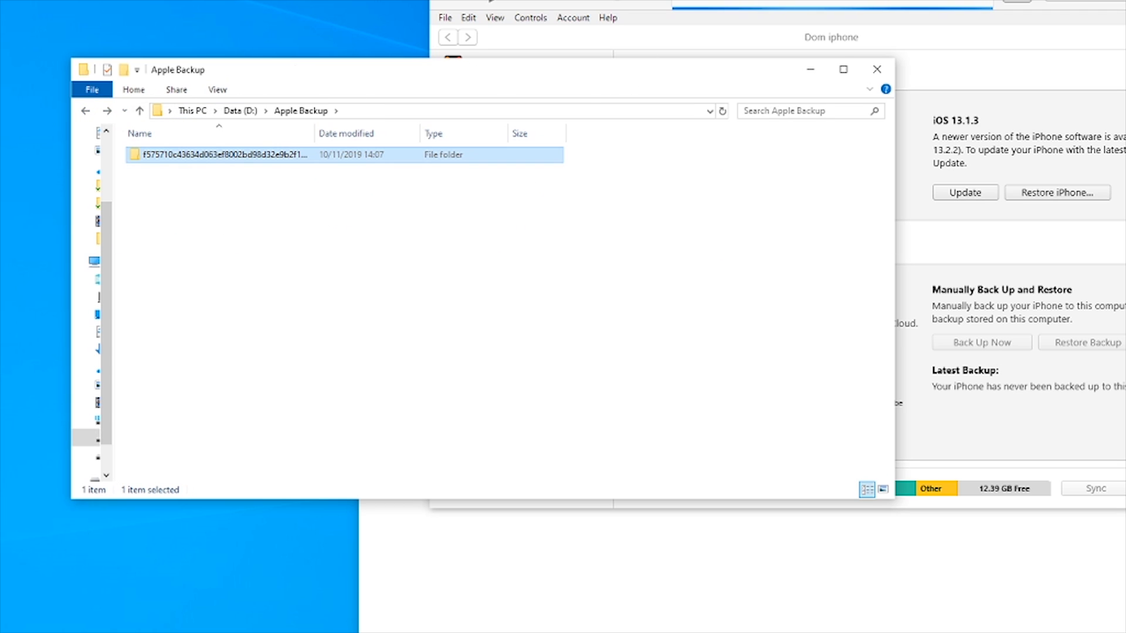
pyautogui.click(638, 3)
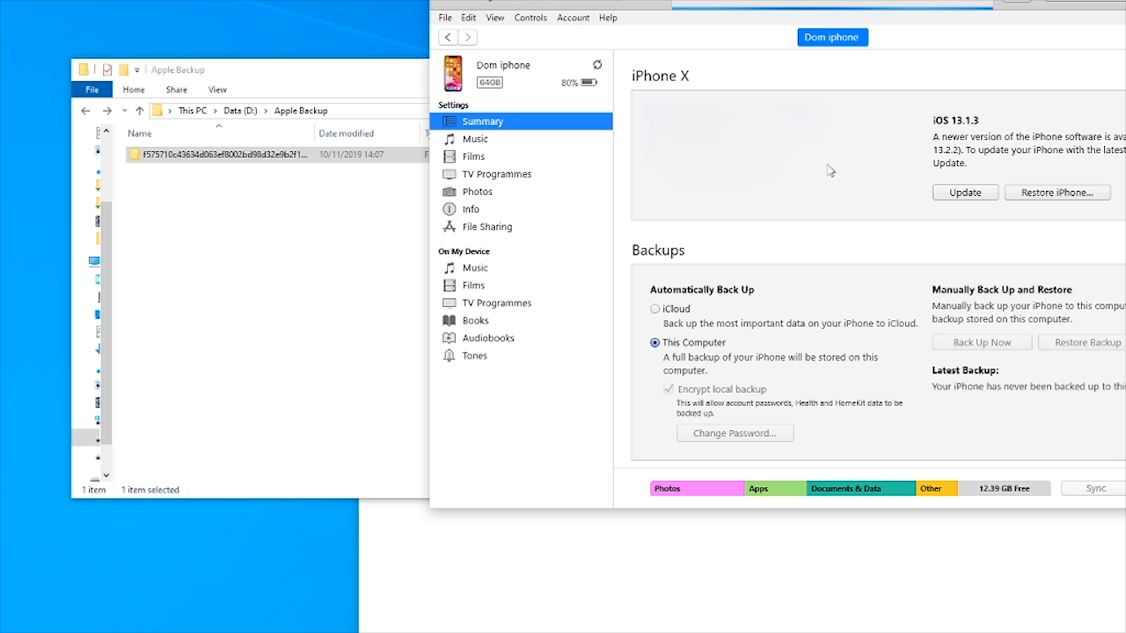